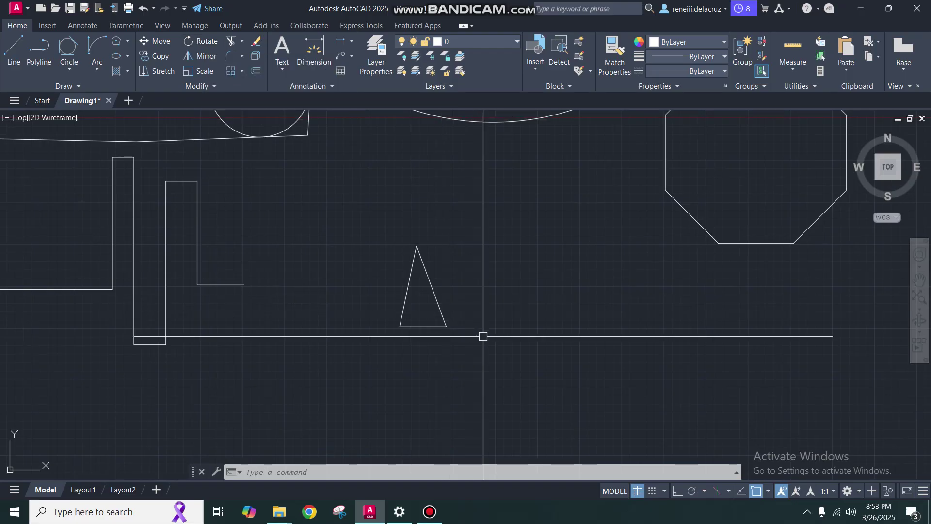
Rotate a copy of the triangle by 90 degrees about its apex, keeping the original.
left_click(495, 366)
left_click(340, 235)
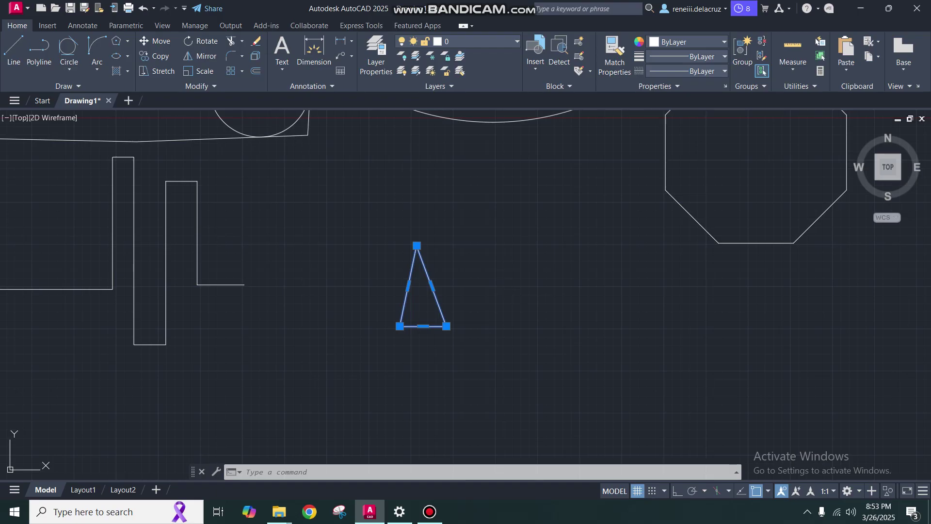
type("ro")
key("Return")
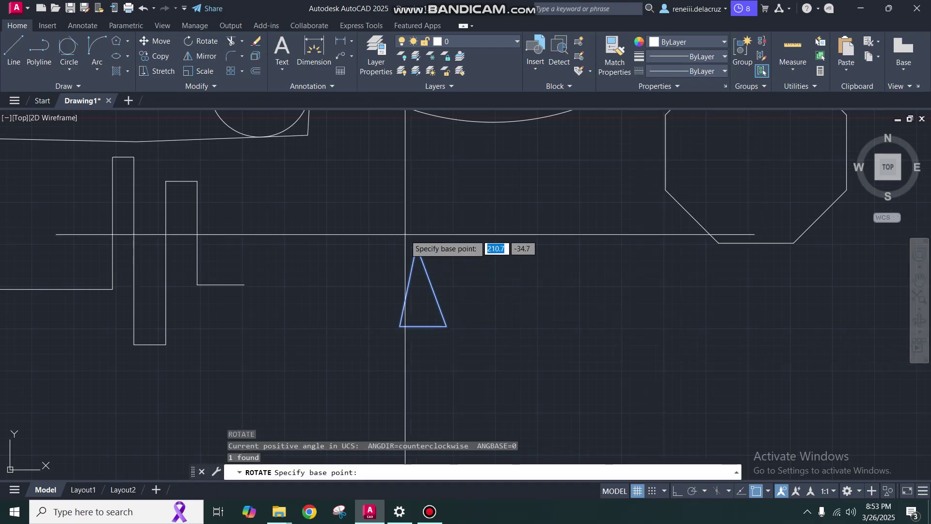
left_click(416, 246)
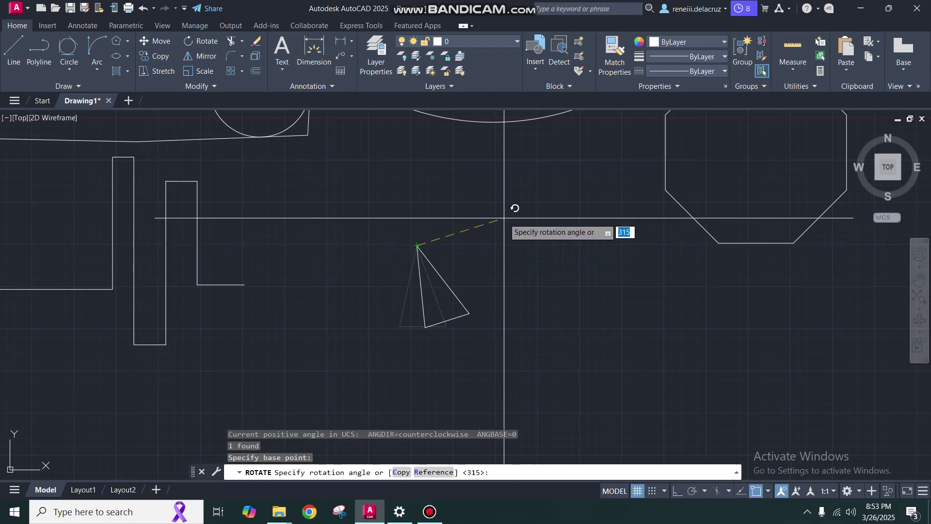
key("Return")
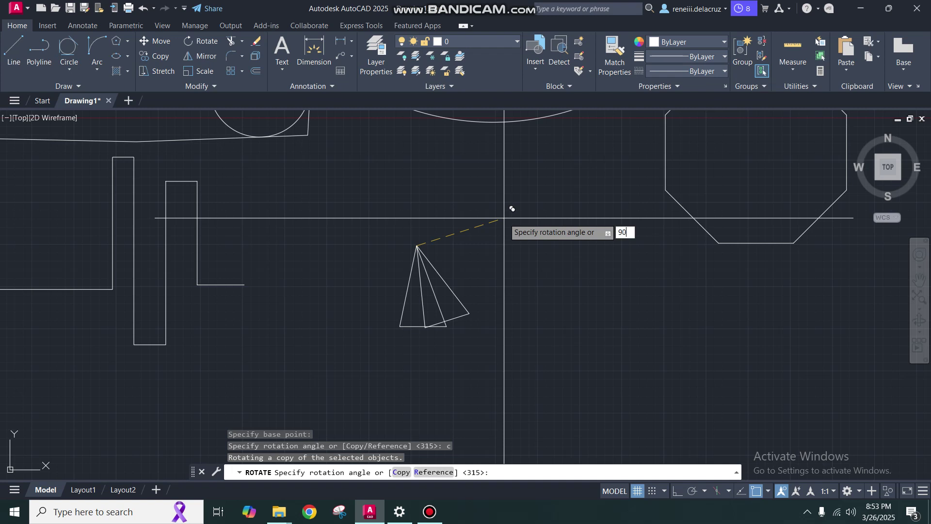
type("90")
key("Return")
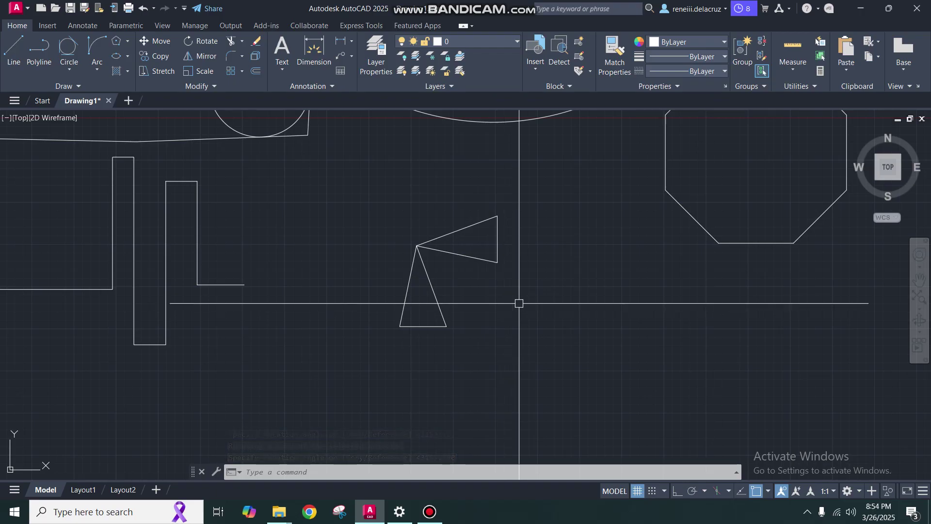
Draw a vertical line just to the right of the two triangles with Ortho on.
middle_click_drag(542, 322, 522, 325)
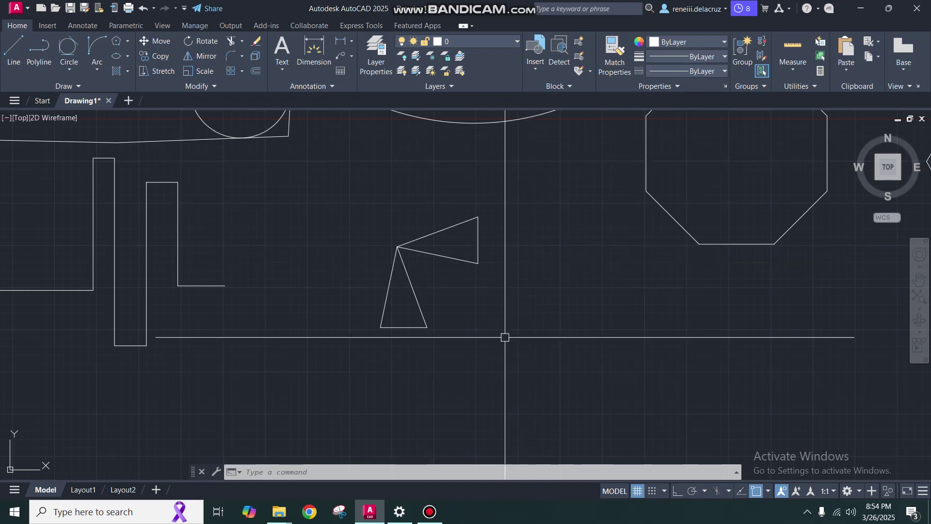
middle_click_drag(522, 337, 455, 323)
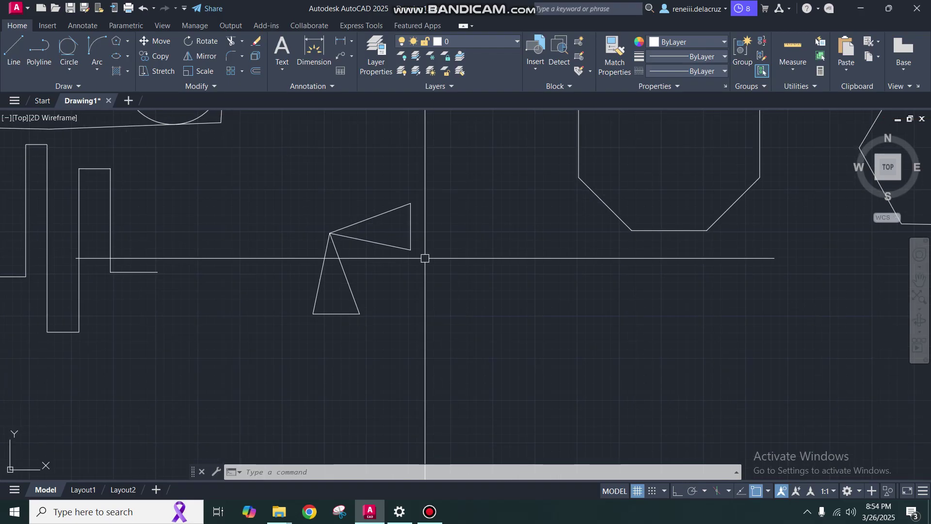
type("l")
key("Return")
left_click(436, 152)
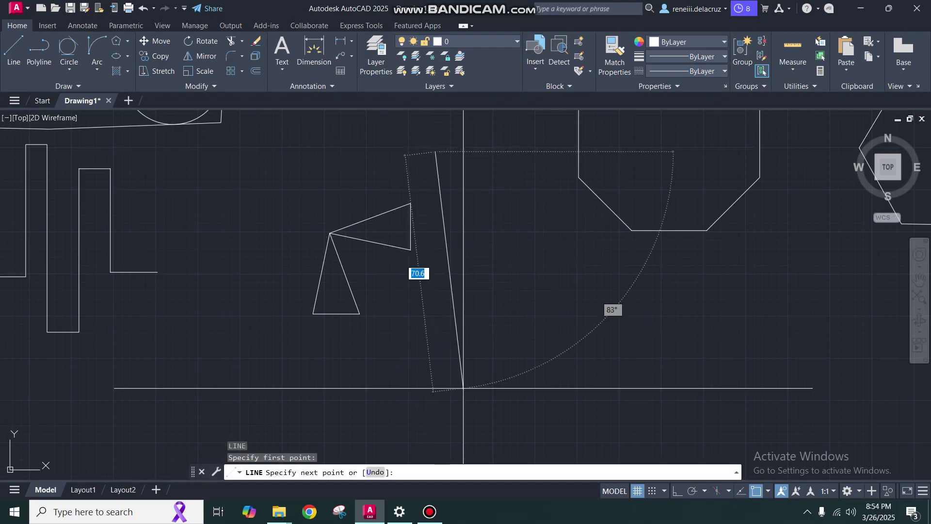
key("F8")
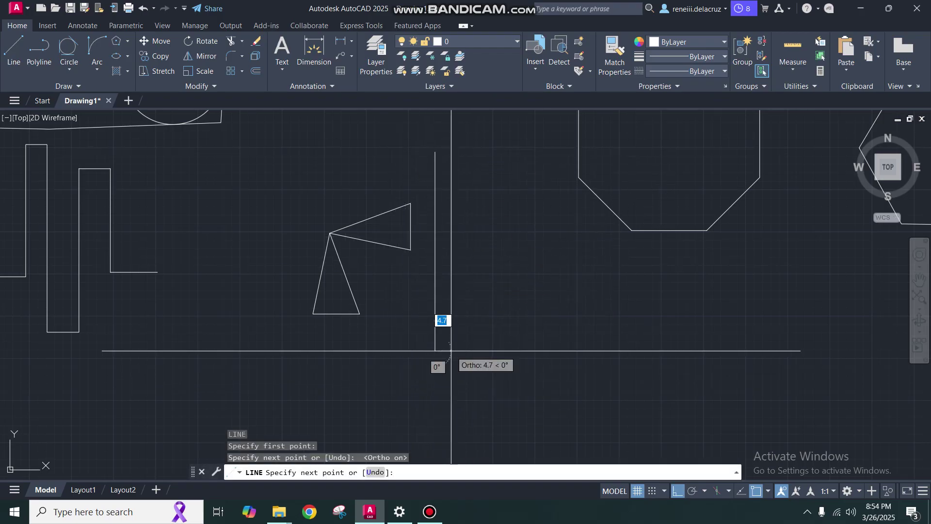
key("Escape")
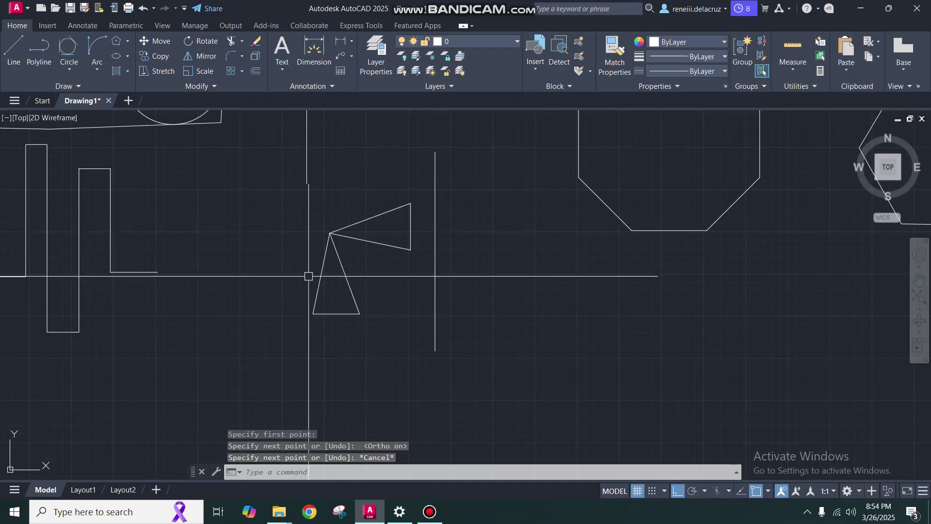
Mirror both triangles across the vertical line from its upper to its lower endpoint, keeping the source objects.
type("mi")
key("Return")
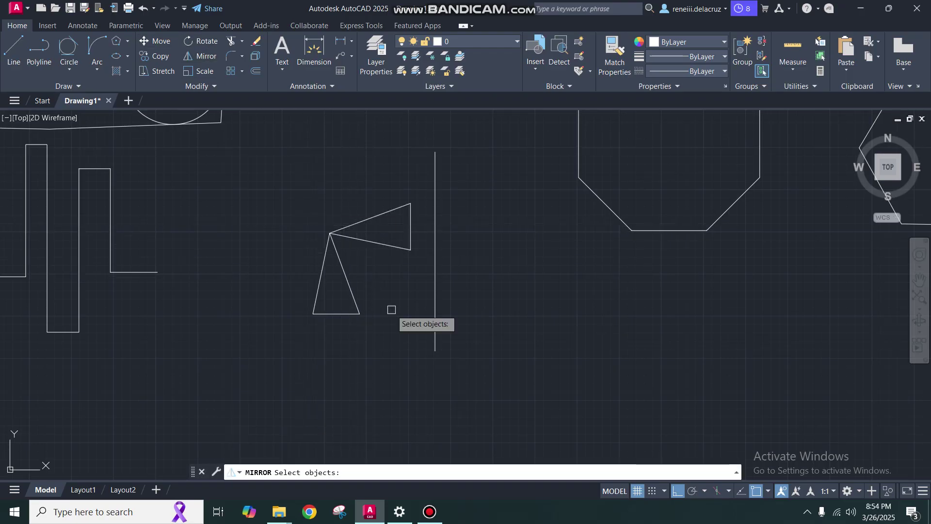
left_click(425, 336)
left_click(322, 187)
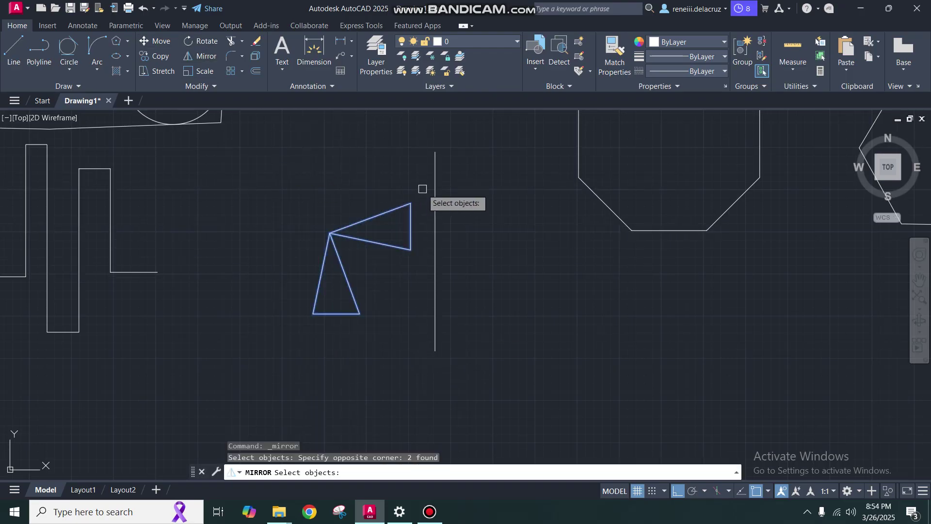
key("Return")
left_click(435, 152)
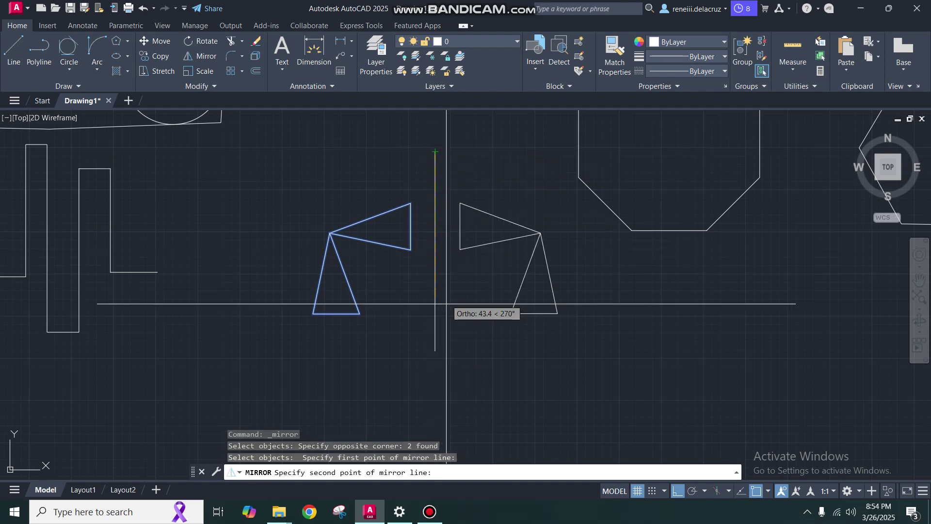
left_click(435, 350)
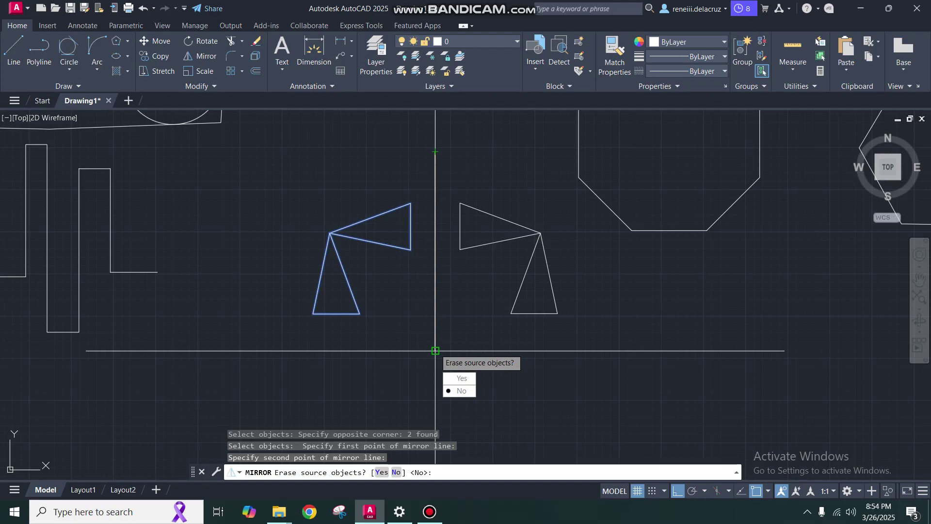
type("n")
key("Return")
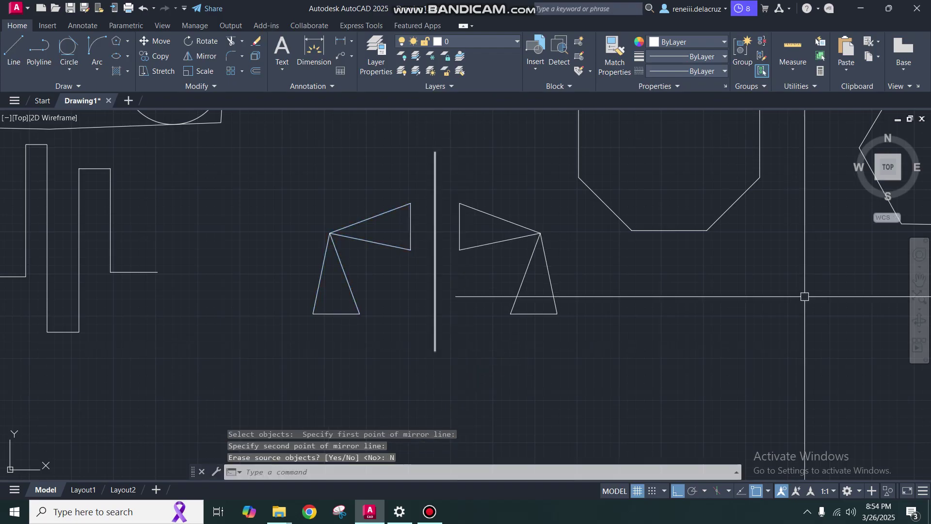
Mirror the four triangles and the vertical line across a horizontal axis just below them, keeping the source objects.
scroll(559, 317, "down", 2)
middle_click_drag(559, 317, 498, 262)
left_click(508, 299)
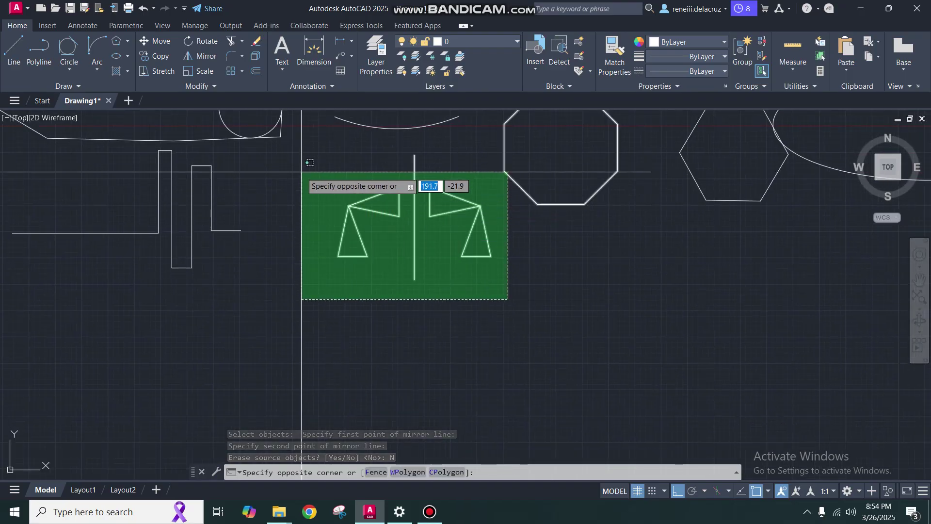
left_click(318, 180)
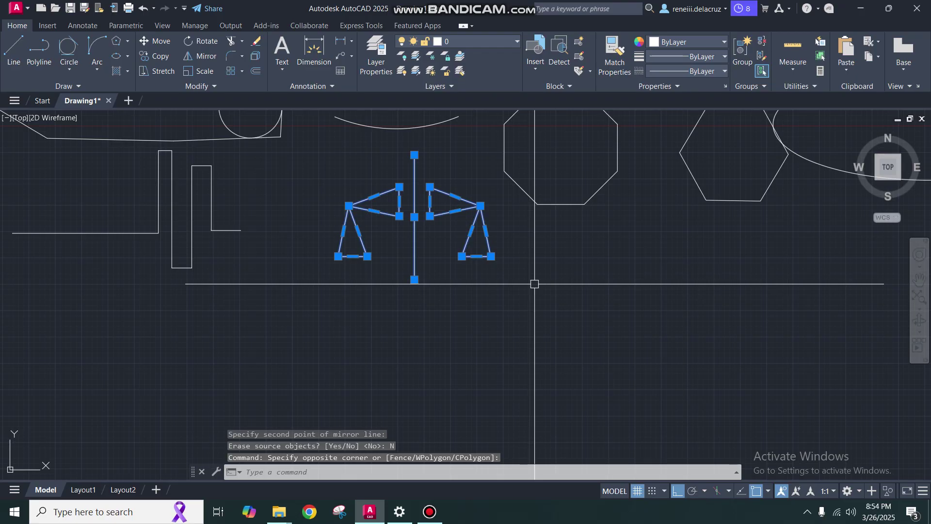
left_click(201, 55)
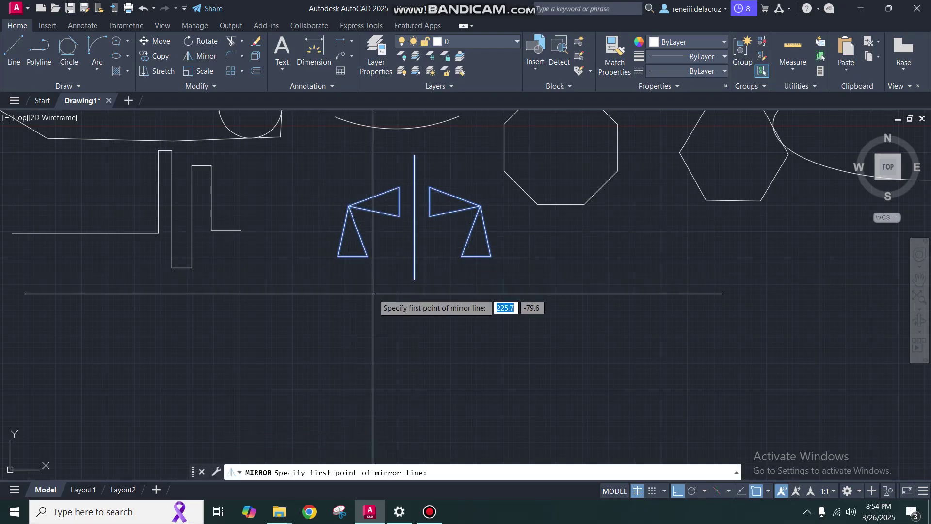
left_click(310, 293)
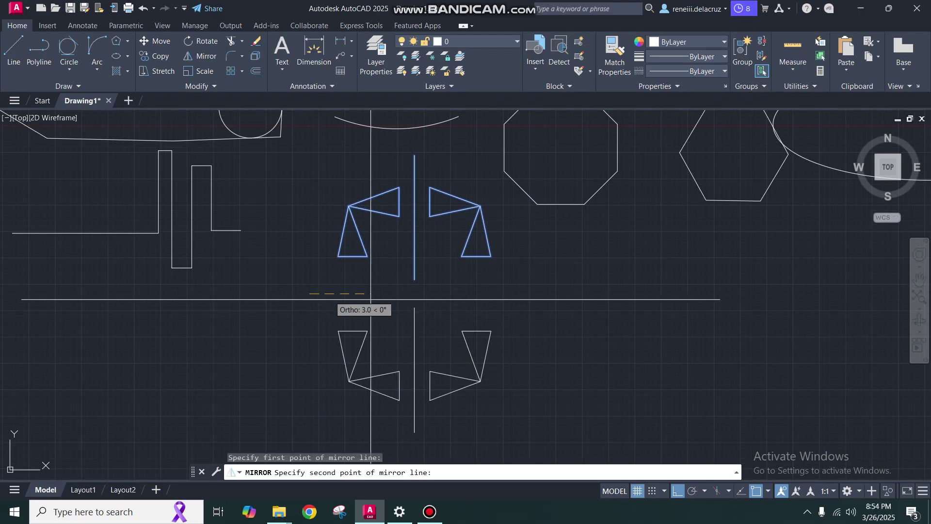
left_click(535, 305)
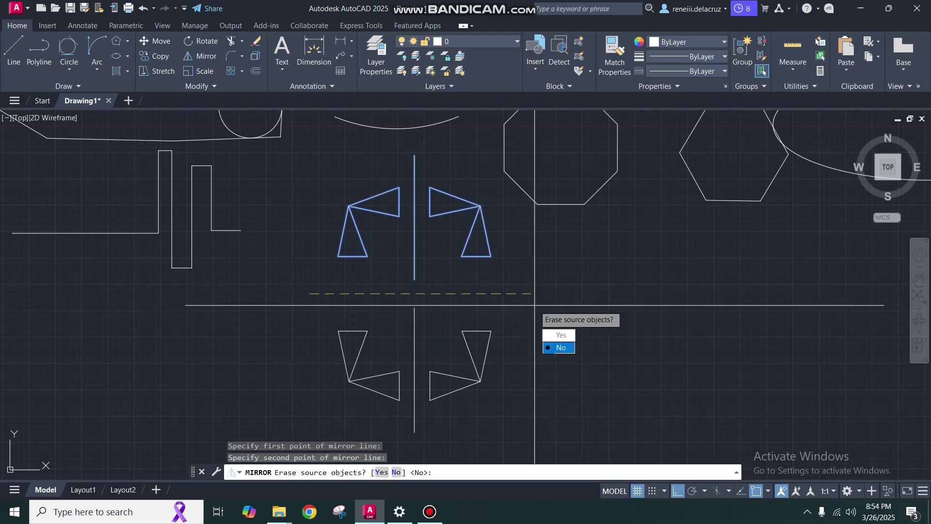
type("n")
key("Return")
Scale the lower-right triangle pair by a factor of 2 from the lower-left corner of its sideways triangle.
scroll(502, 297, "down", 2)
scroll(482, 268, "up", 3)
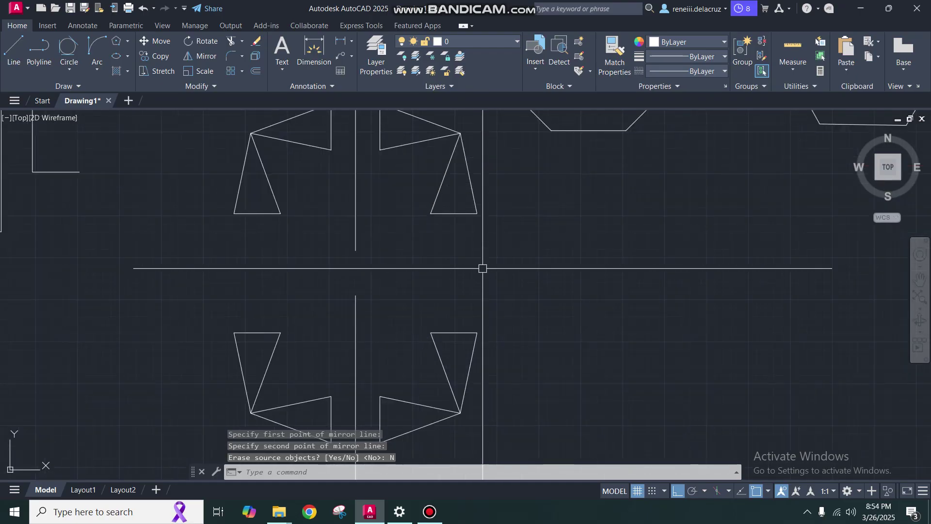
scroll(495, 276, "down", 1)
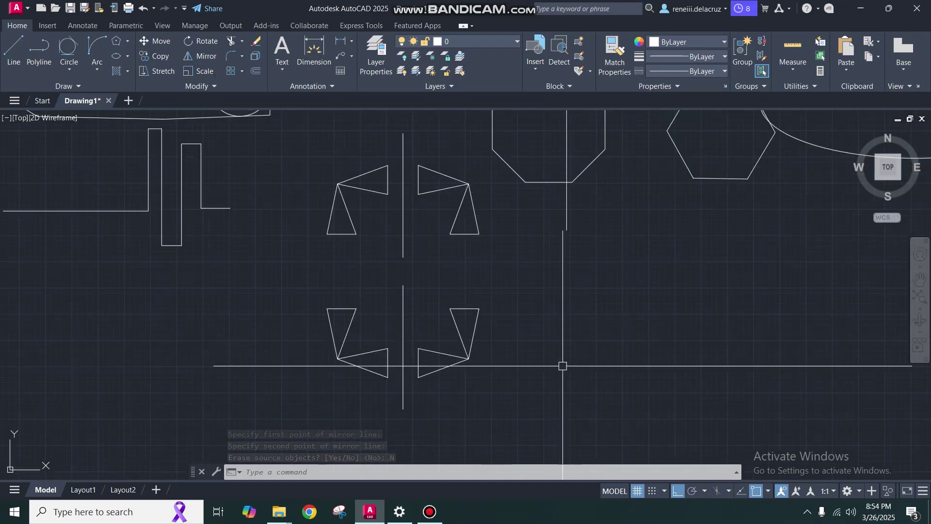
middle_click_drag(543, 362, 484, 308)
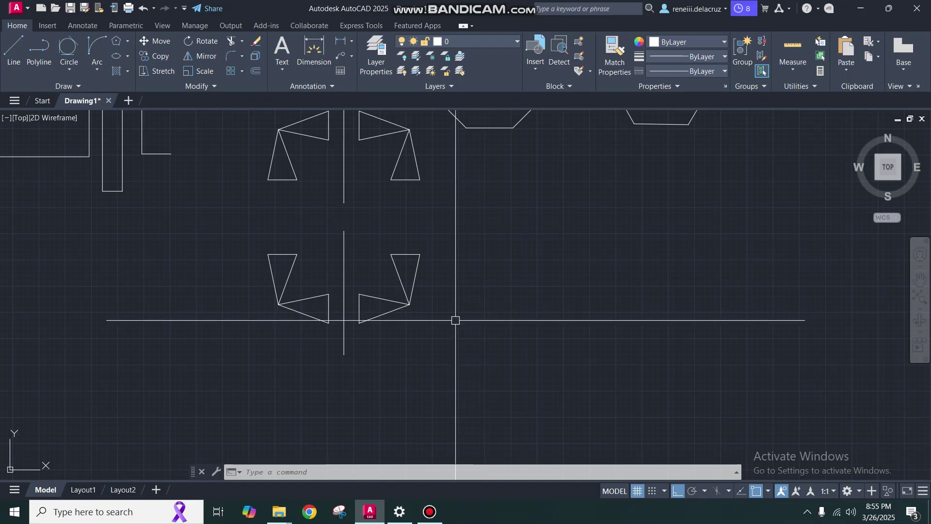
middle_click_drag(455, 318, 422, 317)
left_click(438, 344)
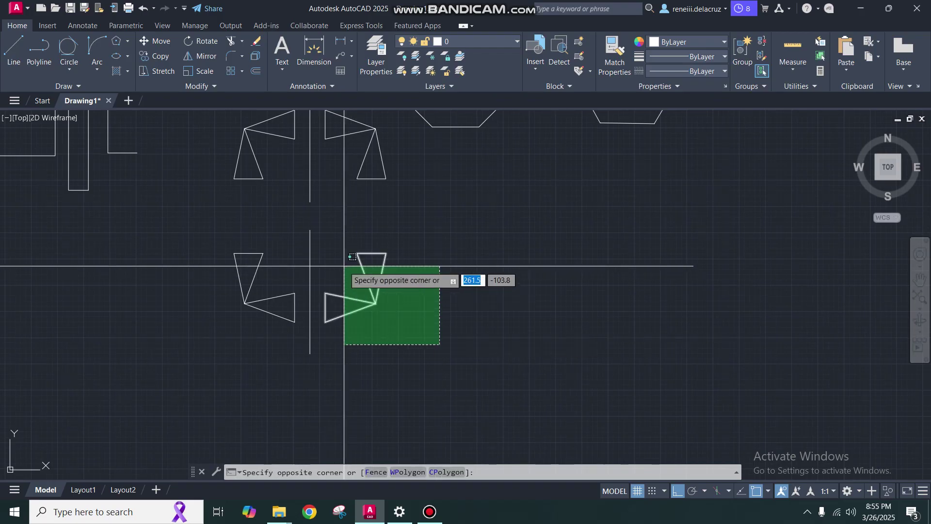
left_click(320, 230)
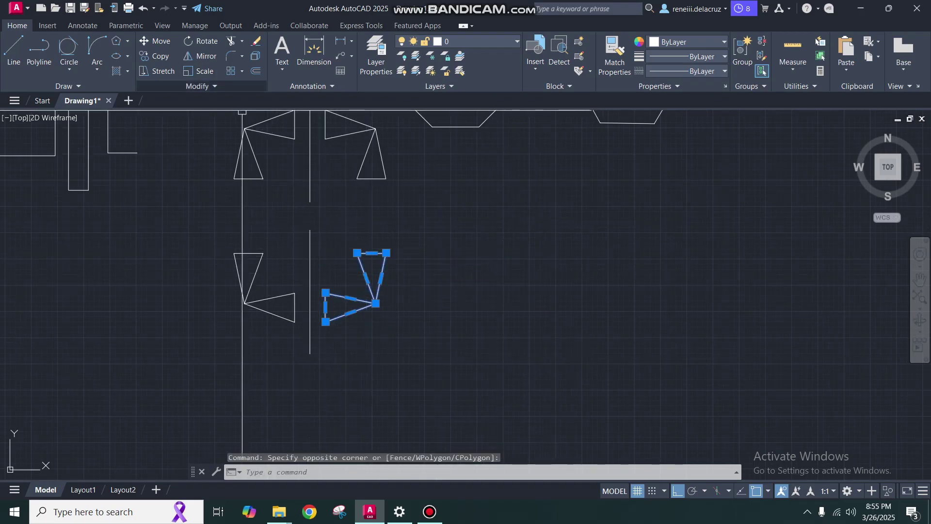
left_click(199, 71)
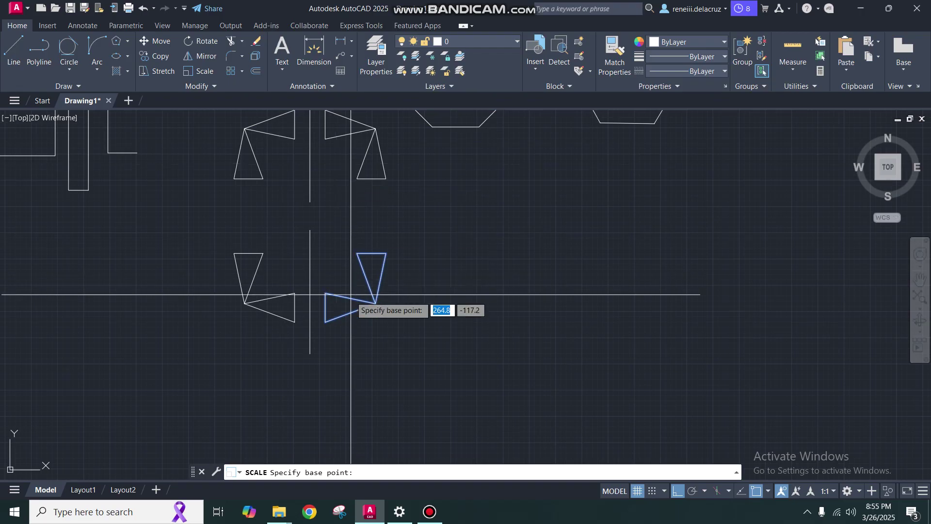
left_click(326, 322)
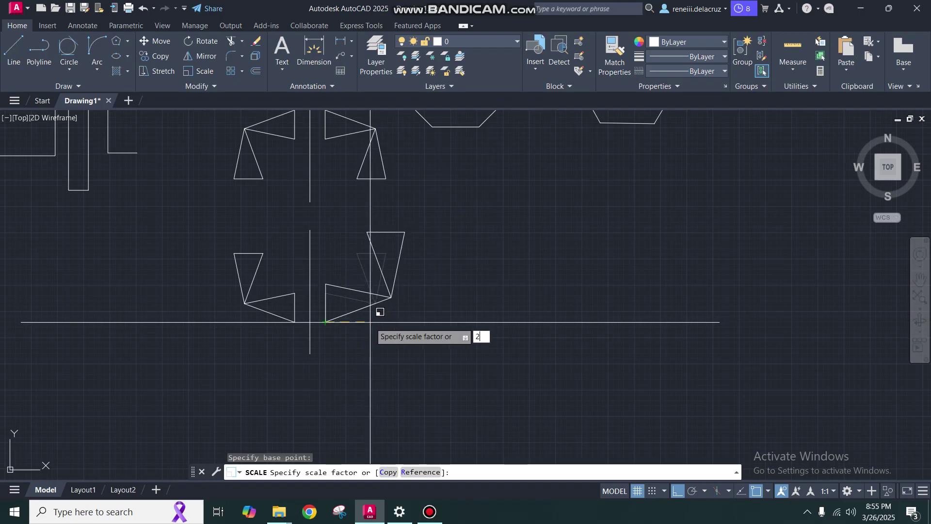
type("2")
key("Return")
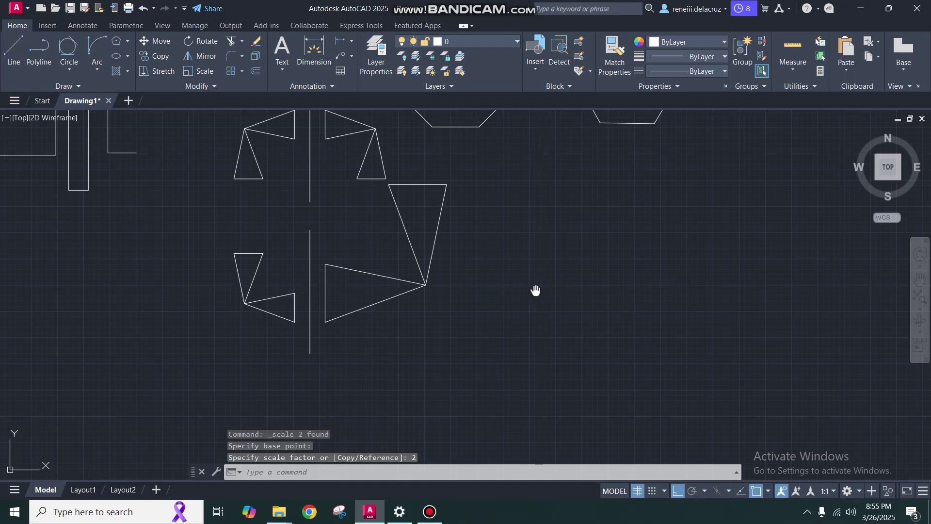
Move the enlarged triangle pair horizontally into the empty area to the right of the other shapes.
middle_click_drag(535, 289, 457, 280)
middle_click_drag(542, 318, 458, 333)
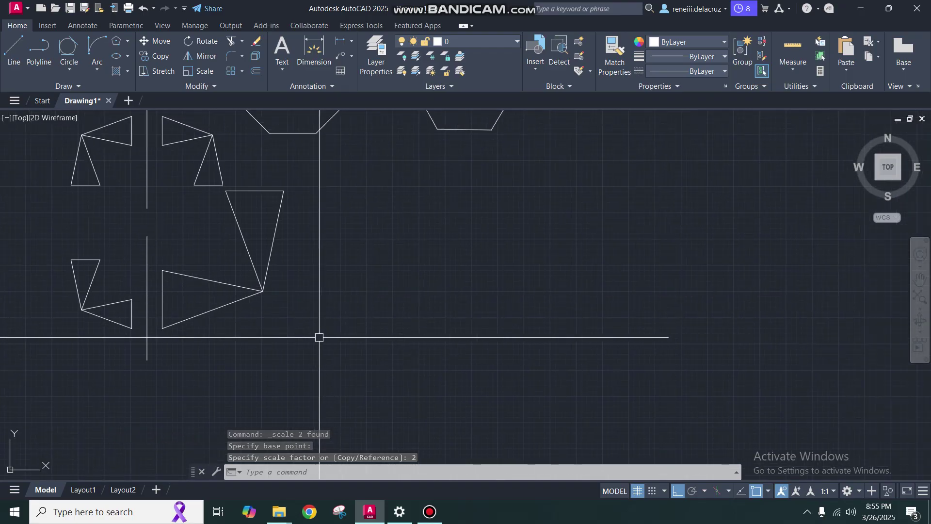
left_click(322, 316)
left_click(209, 244)
type("m")
key("Return")
left_click(380, 291)
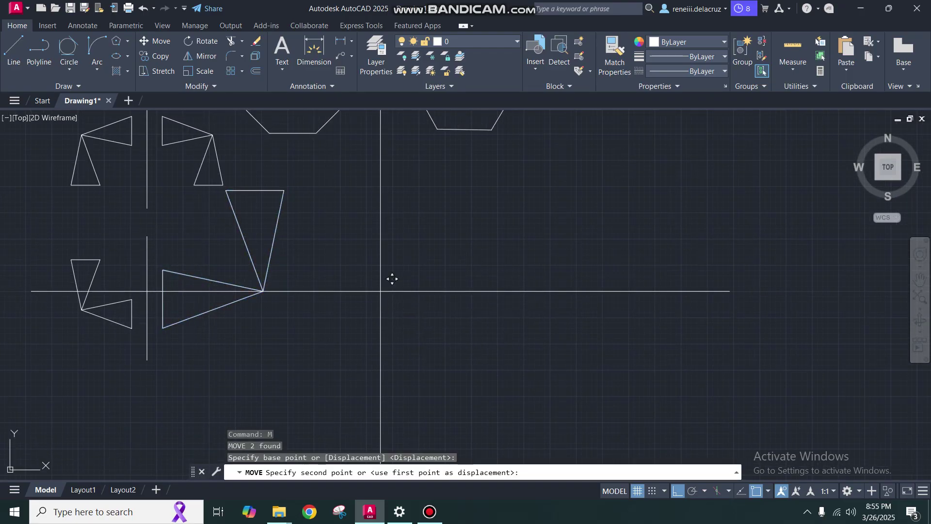
left_click(632, 316)
middle_click_drag(100, 353, 183, 380)
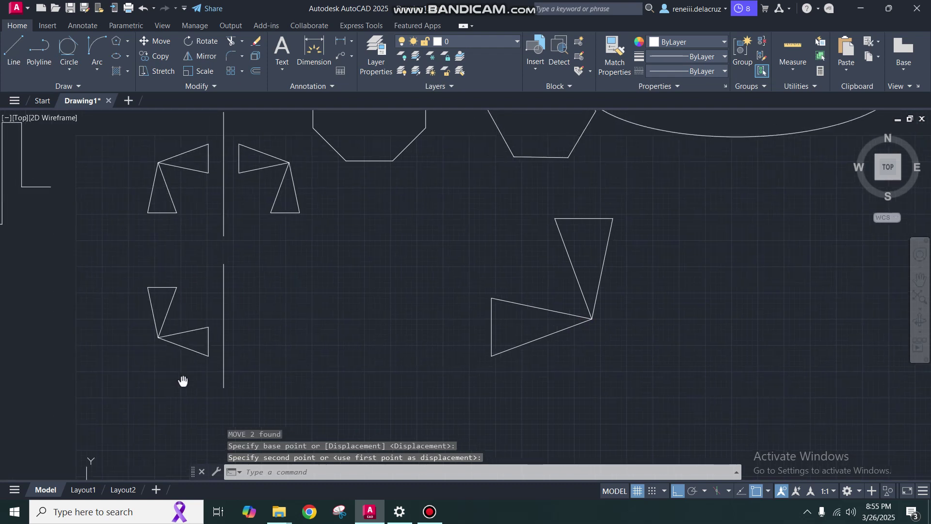
left_click(339, 264)
left_click(271, 143)
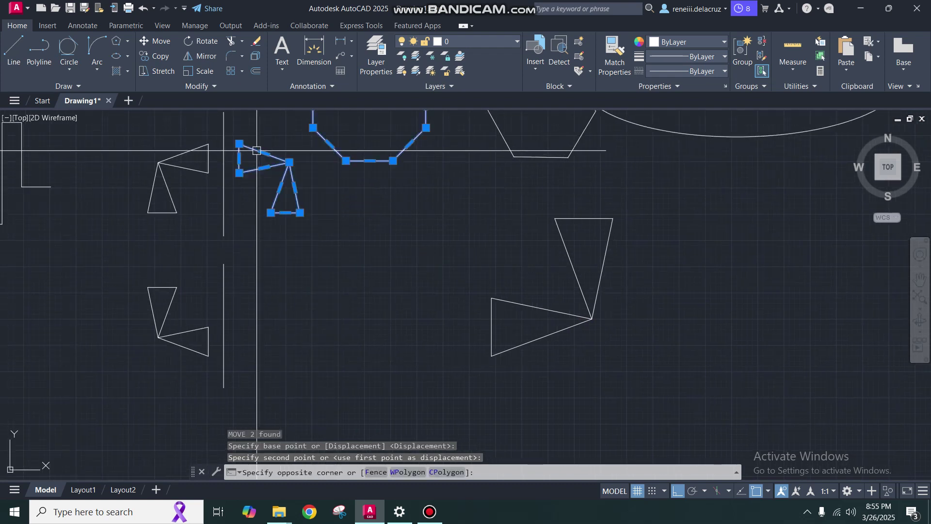
key("Escape")
key("Escape")
Move the upper-right small triangle pair by its shared apex to just below the enlarged pair, with Ortho off.
left_click(337, 290)
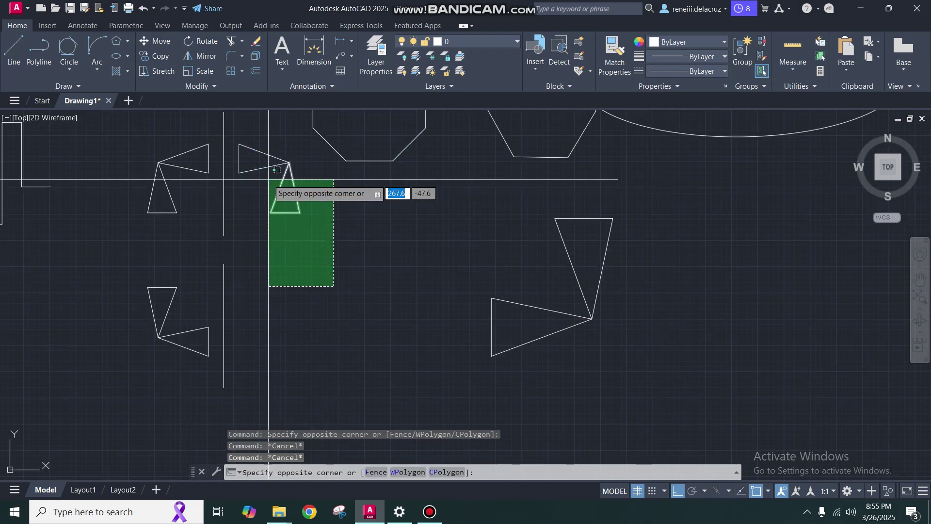
left_click(258, 167)
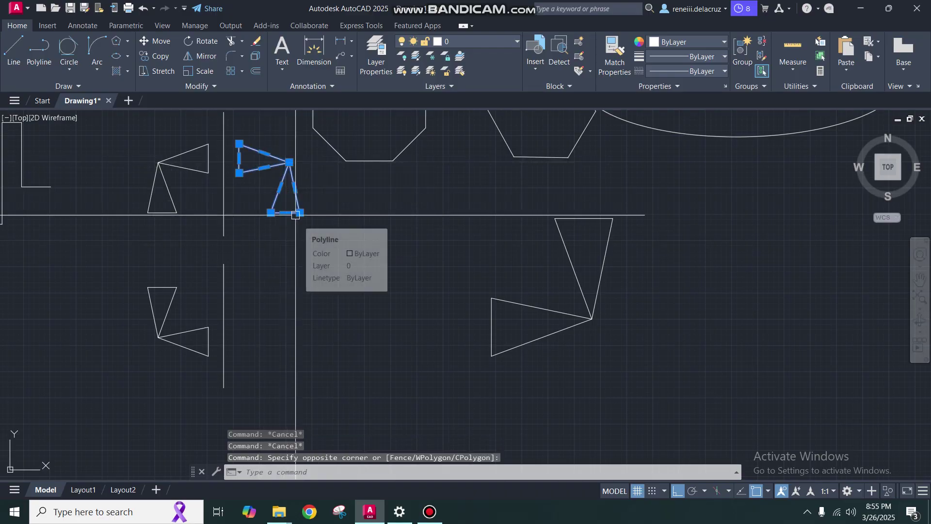
type("M")
key("Return")
left_click(289, 163)
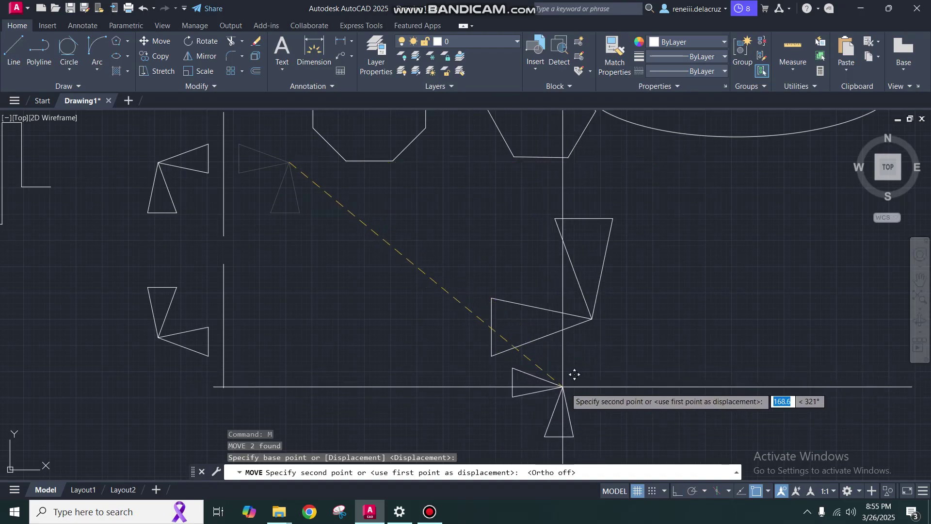
left_click(566, 388)
middle_click_drag(530, 375, 485, 298)
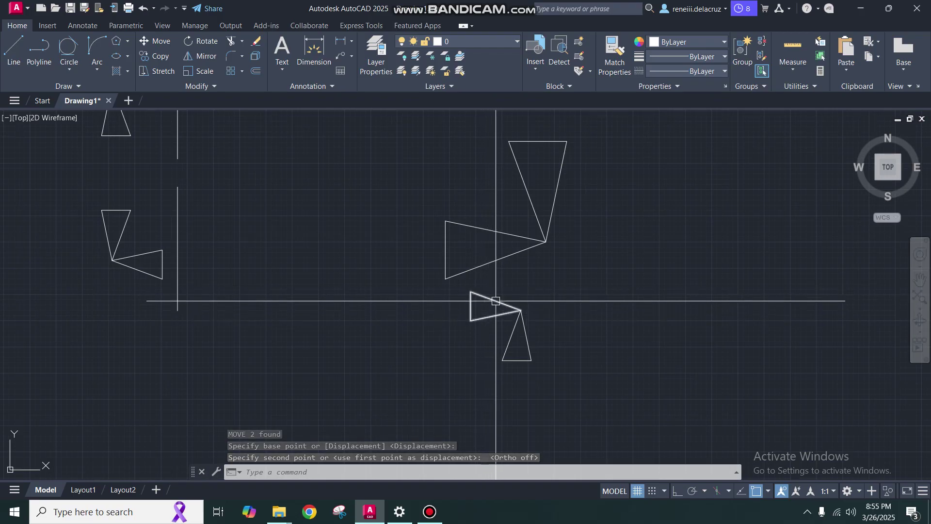
Move the small triangle pair so its sideways triangle's upper-left corner meets the lower-left corner of the enlarged sideways triangle.
left_click(570, 380)
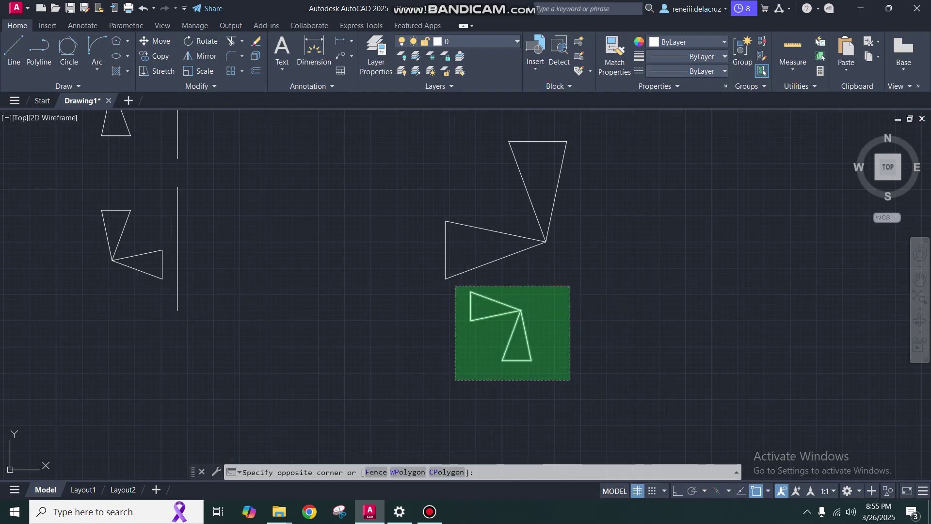
left_click(455, 286)
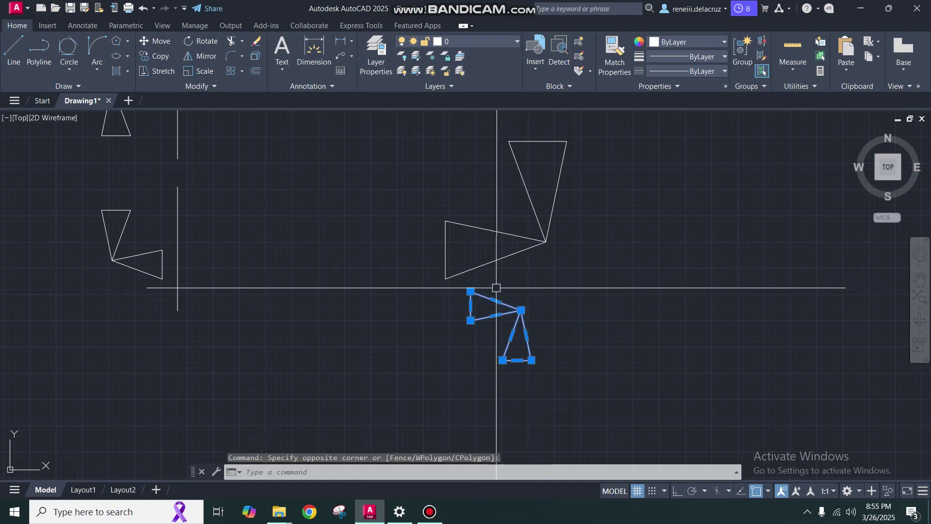
type("m")
key("Return")
left_click(471, 291)
left_click(445, 279)
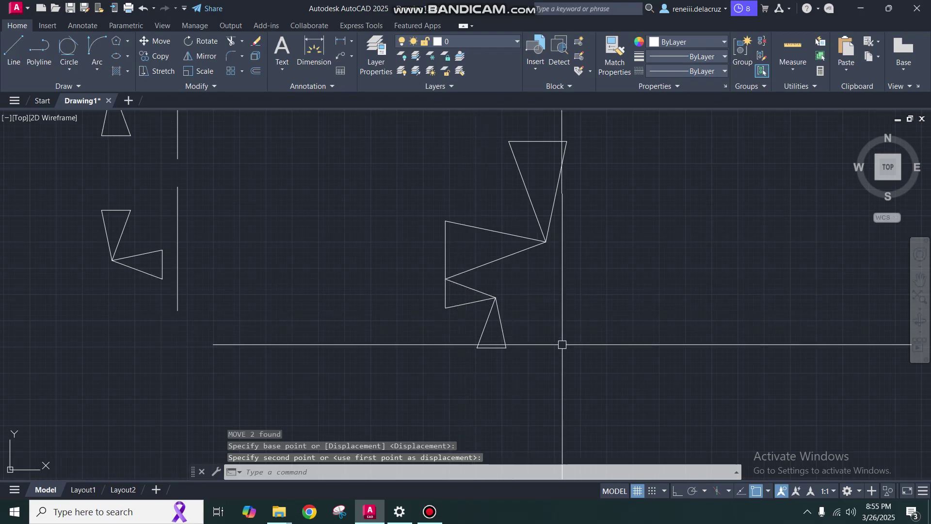
Scale the small triangle pair by reference from the touching corner, using its shared apex as reference and the enlarged pair's apex as new length.
left_click(567, 373)
left_click(470, 287)
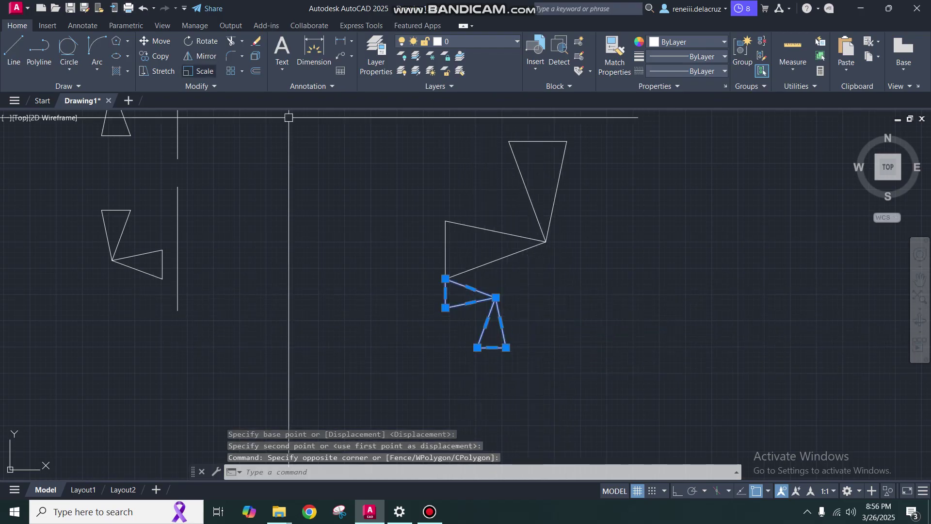
left_click(198, 70)
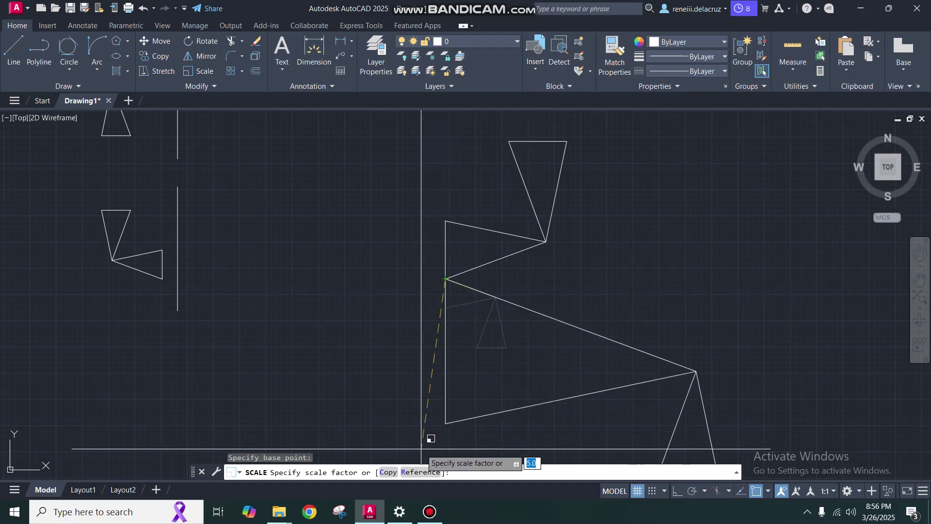
type("R")
key("Return")
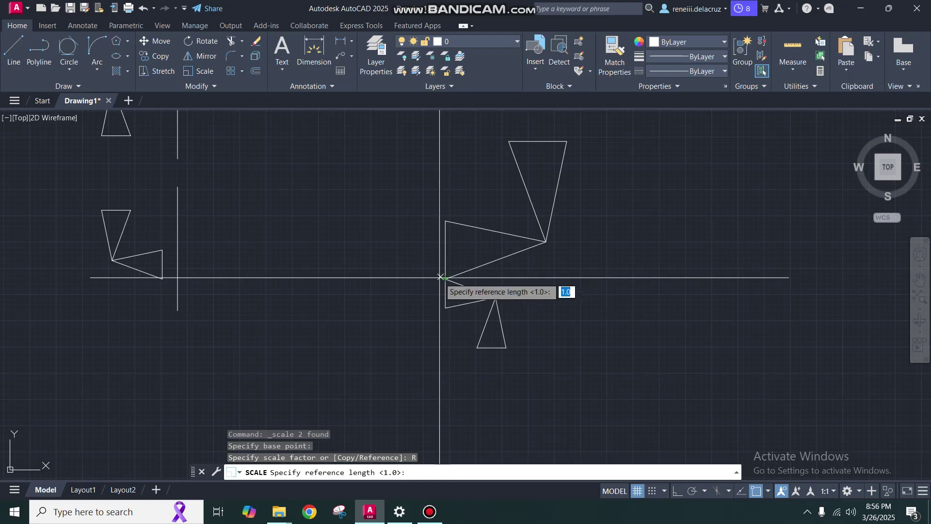
left_click(495, 299)
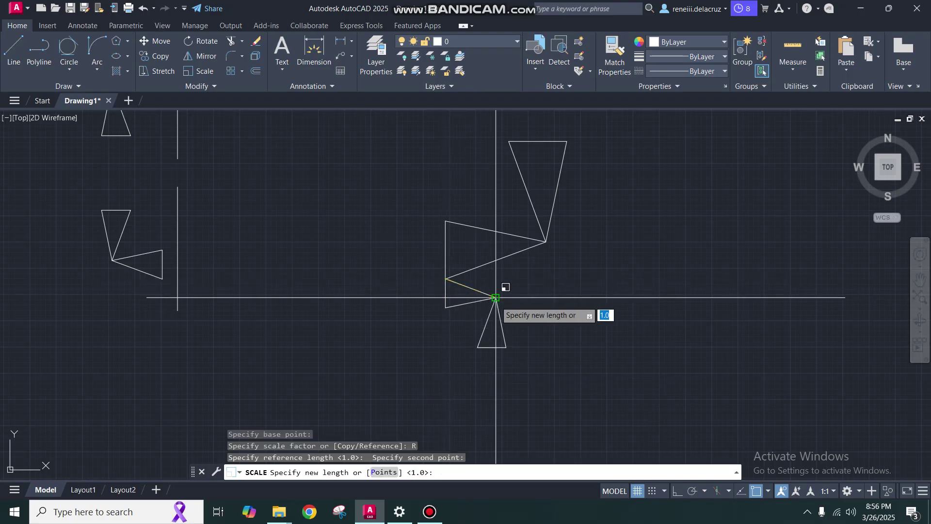
left_click(546, 241)
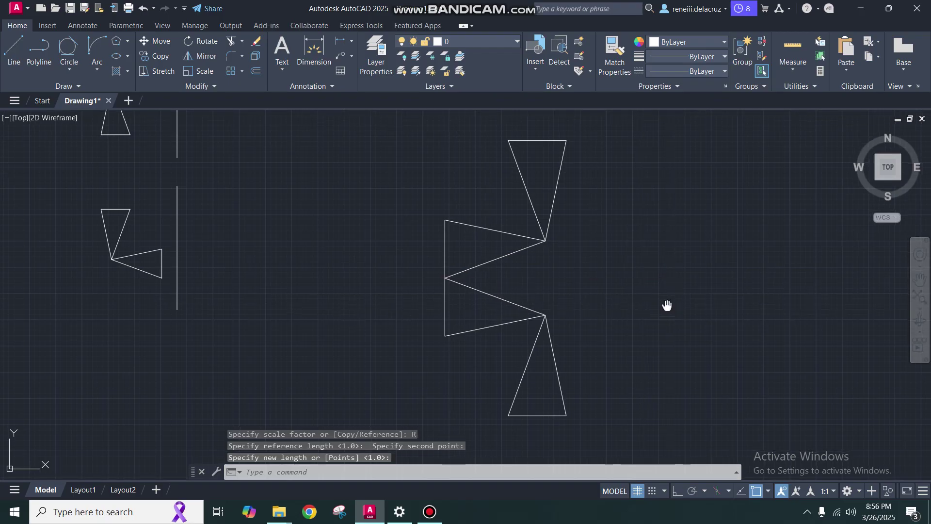
Move the lower upright triangle away from its pair into the empty area to the right.
middle_click_drag(665, 306, 592, 273)
scroll(525, 358, "down", 2)
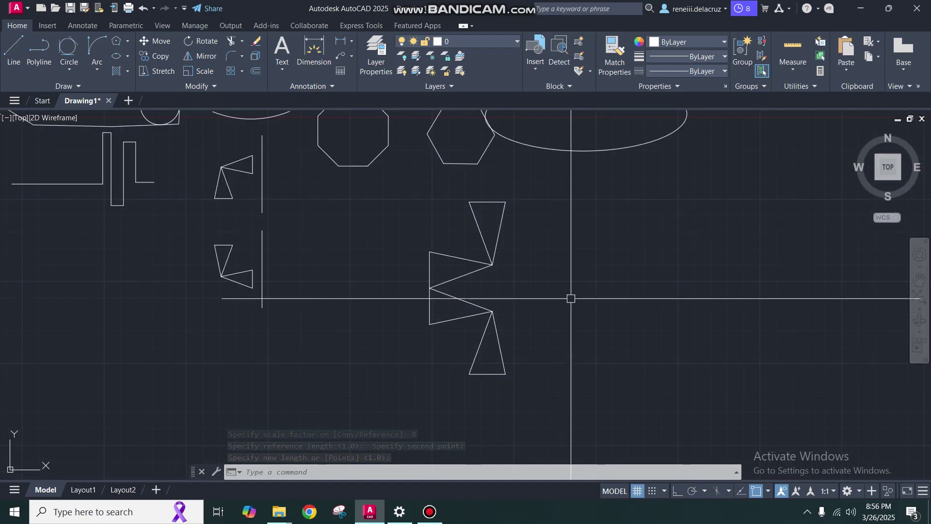
middle_click_drag(572, 298, 457, 309)
left_click(453, 408)
left_click(349, 357)
type("m")
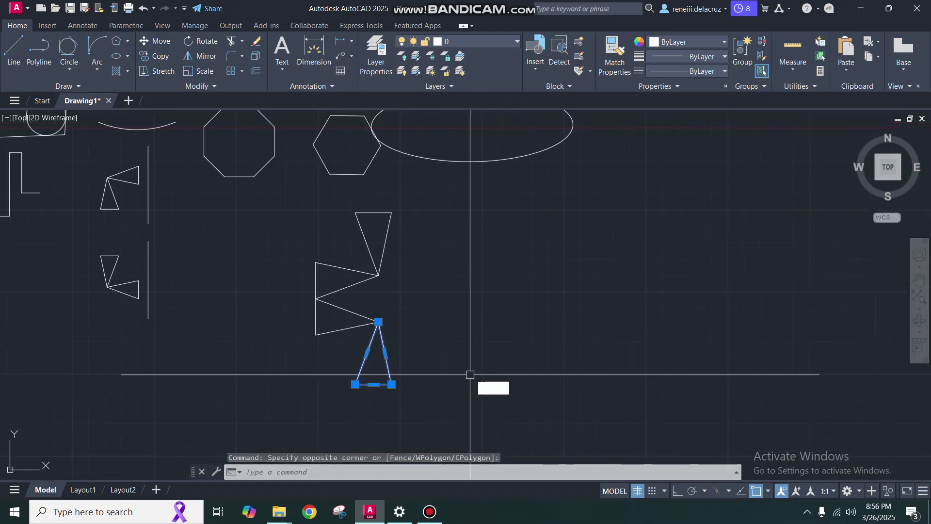
key("Return")
left_click(454, 336)
left_click(611, 368)
key("Escape")
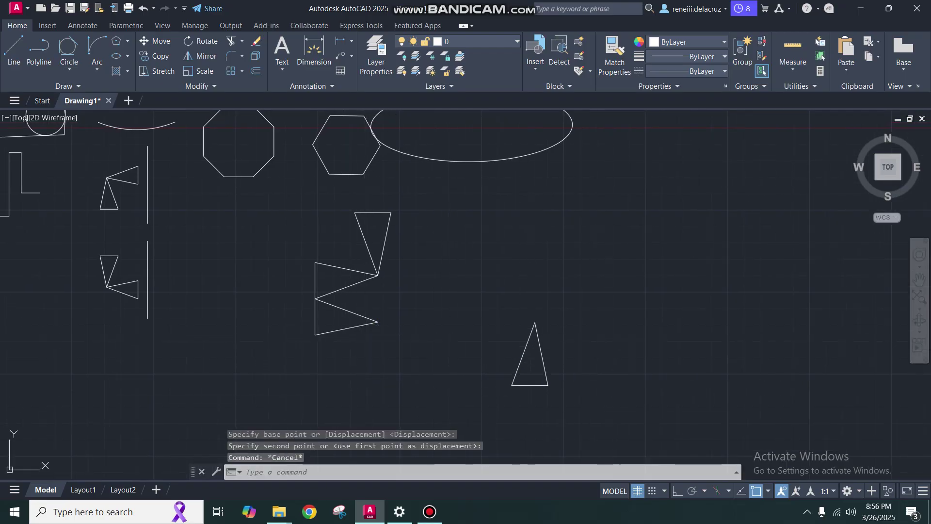
Enlarge the separated triangle by reference from its lower-left corner, using its base as reference length and a freely picked point further right as new length.
middle_click_drag(606, 412, 514, 389)
left_click(513, 389)
left_click(370, 291)
type("sc")
key("Return")
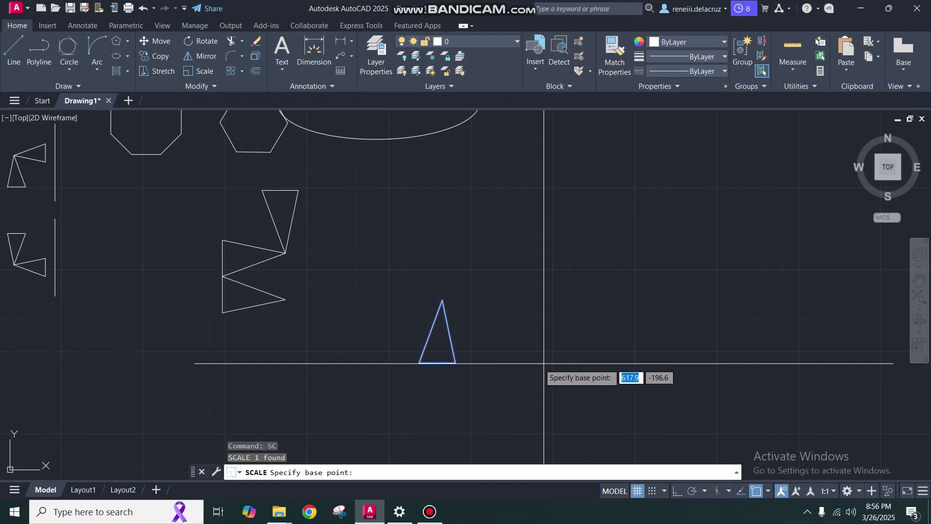
left_click(419, 363)
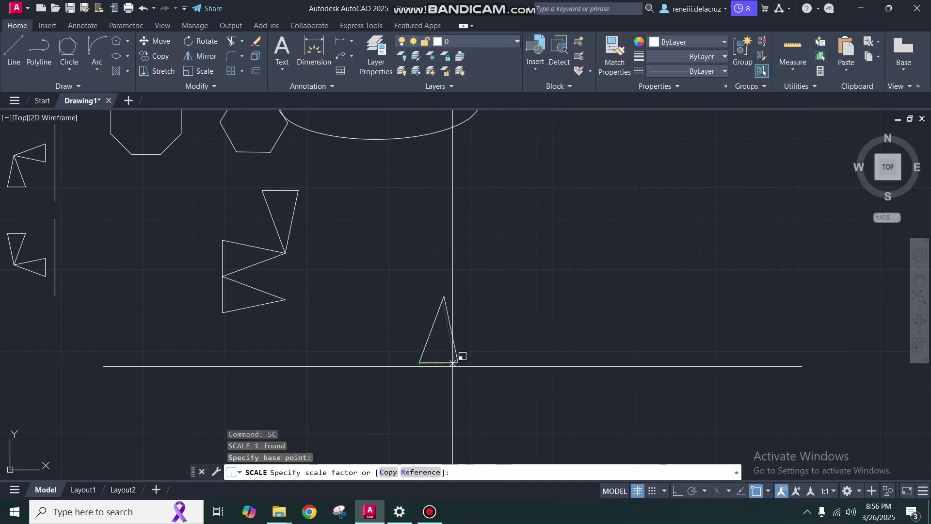
scroll(527, 286, "down", 4)
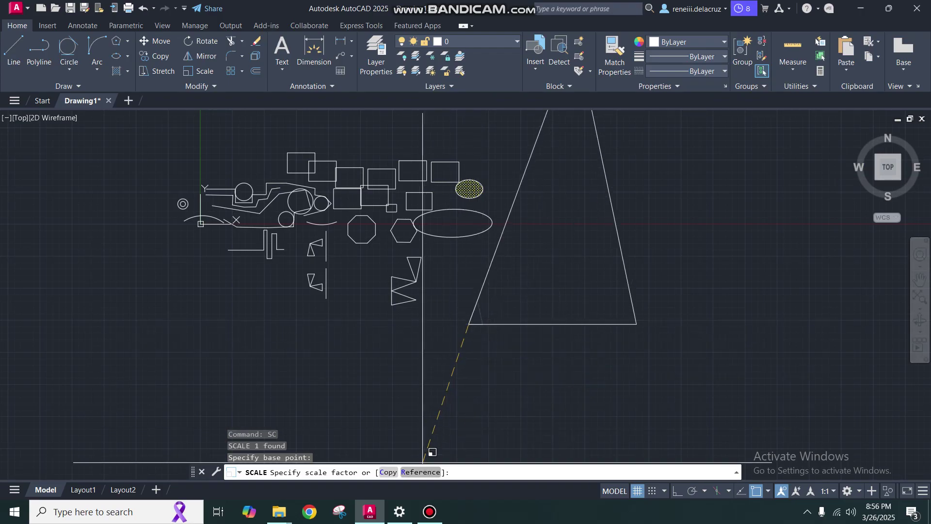
left_click(421, 472)
scroll(462, 333, "up", 5)
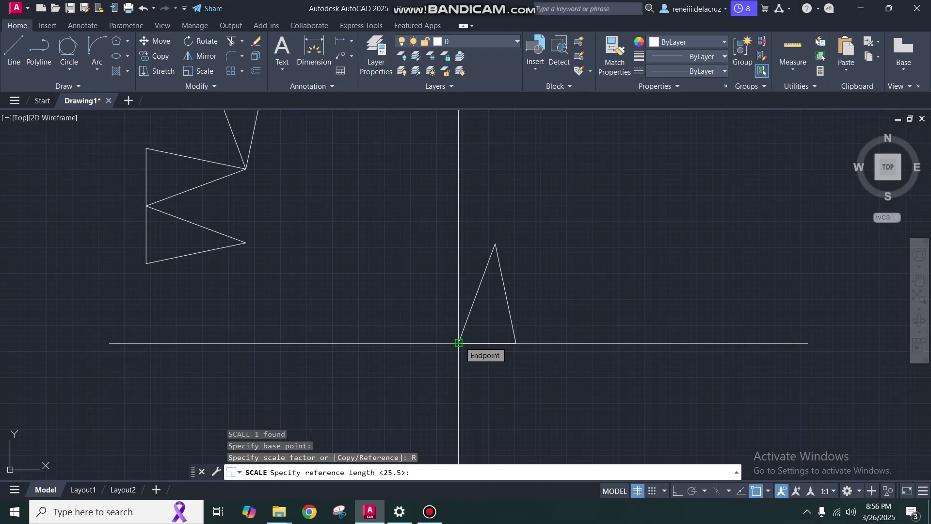
left_click(516, 343)
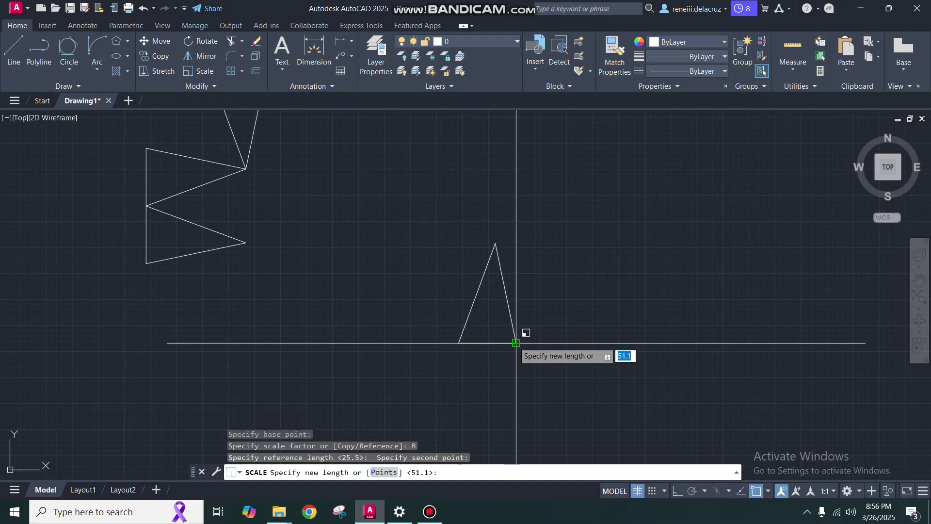
left_click(623, 340)
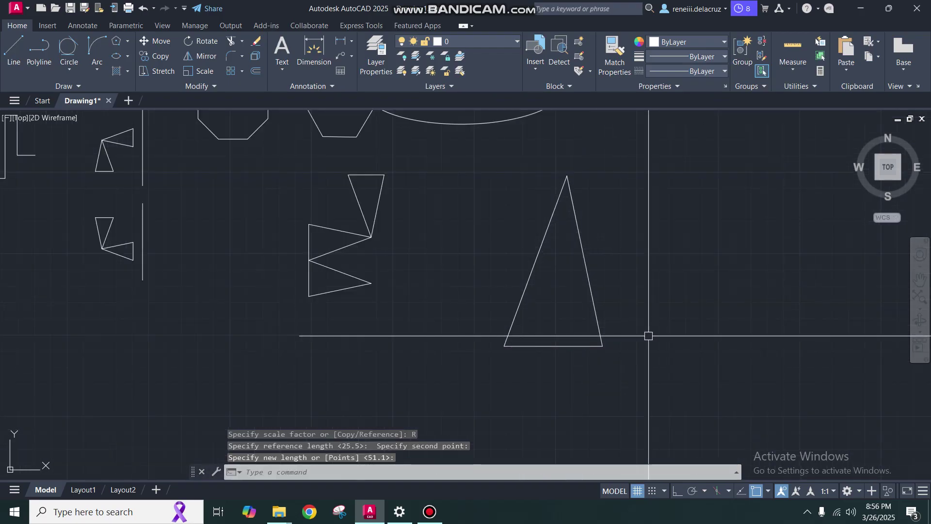
Draw a short horizontal line to the right of the enlarged upright triangle with Ortho on.
middle_click_drag(648, 336, 480, 320)
left_click(506, 366)
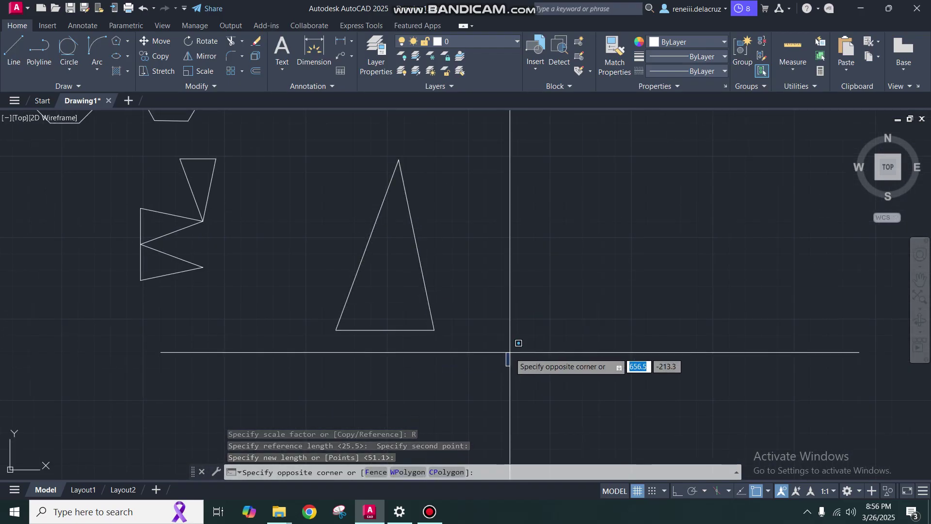
key("Escape")
type("l")
key("Return")
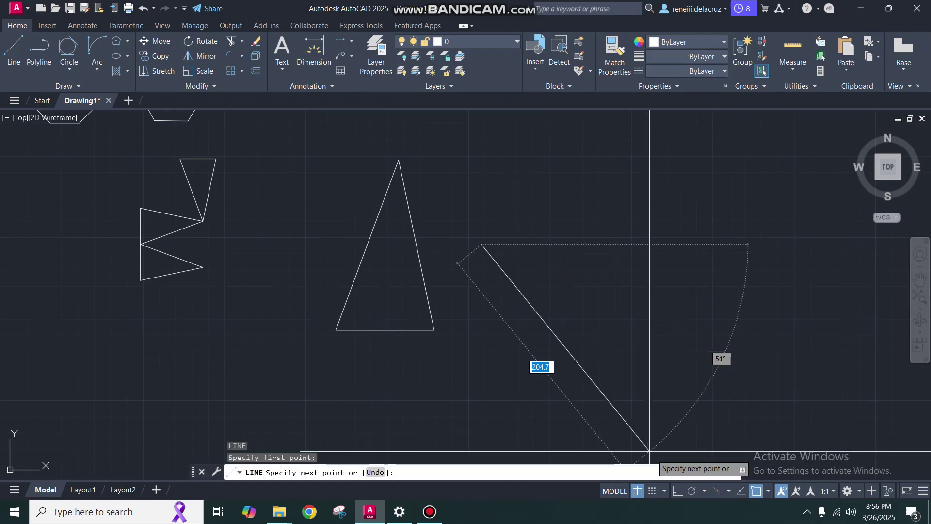
key("F8")
left_click(530, 251)
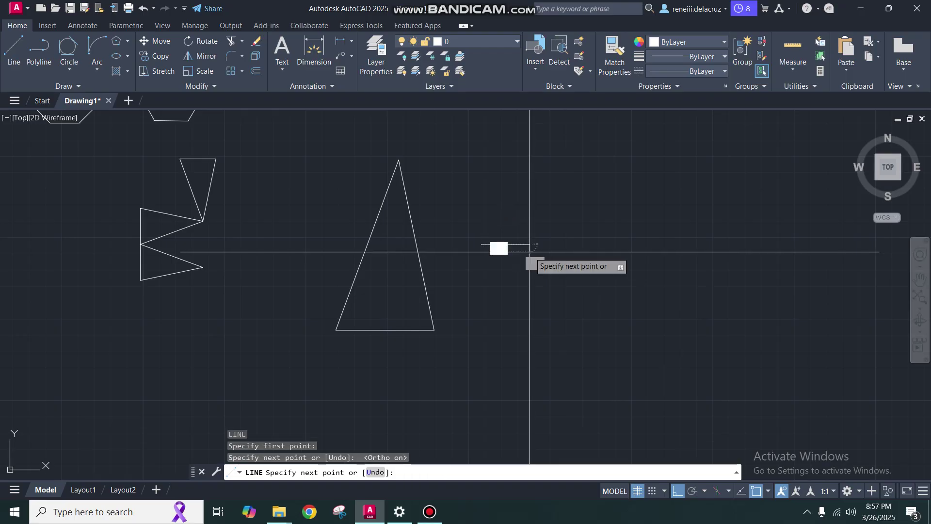
key("Escape")
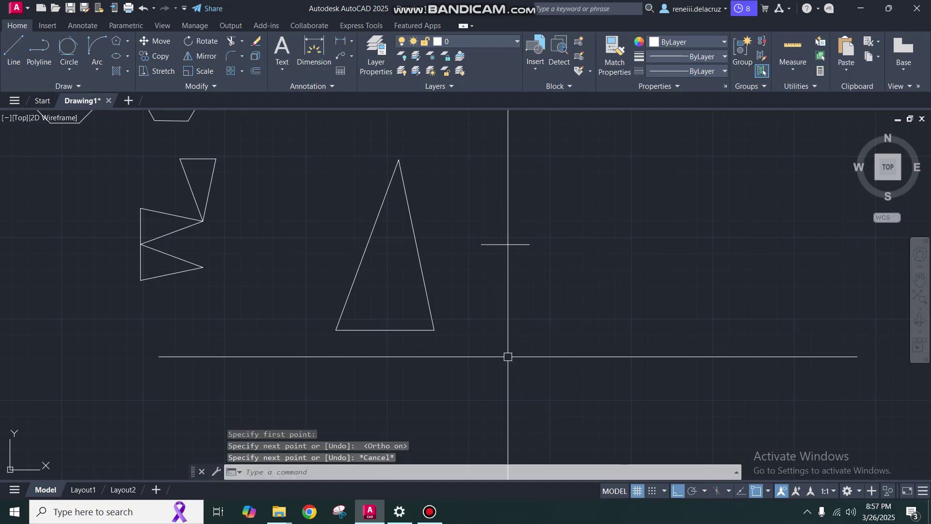
Move the large triangle horizontally by its lower-left corner until that corner sits directly below the short line's left end.
left_click(477, 369)
left_click(395, 329)
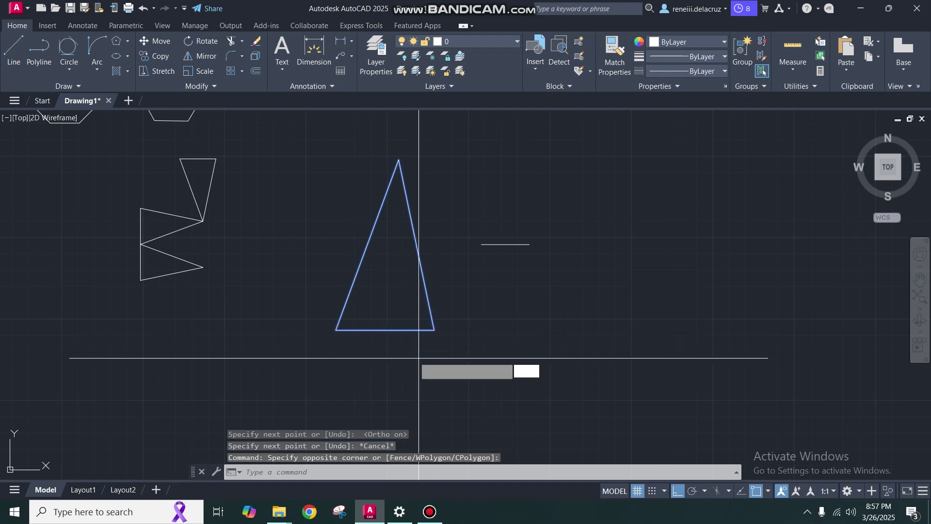
type("m")
key("Return")
left_click(336, 330)
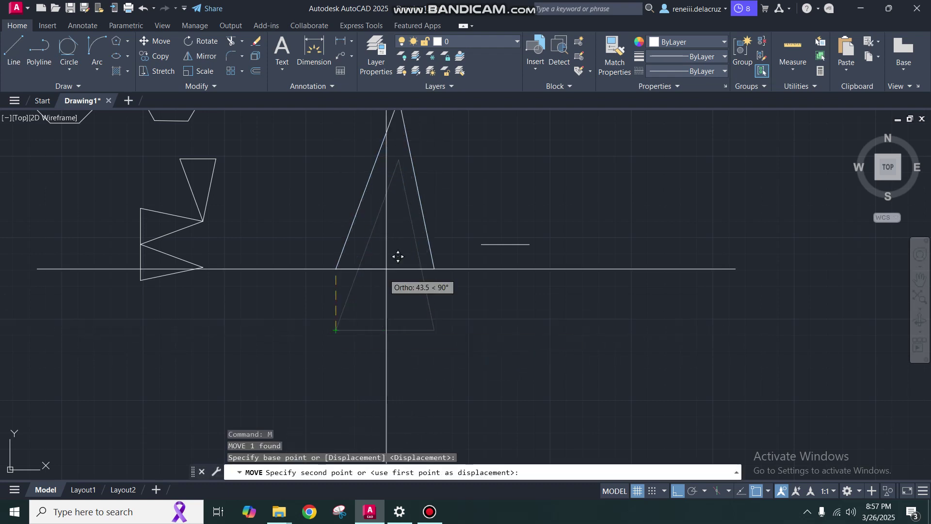
left_click(493, 244)
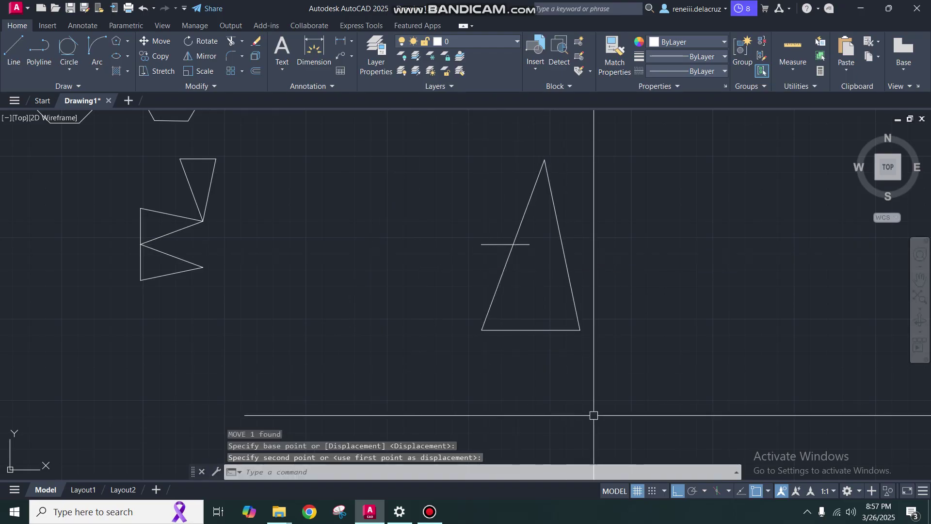
left_click(624, 343)
left_click(494, 327)
type("s")
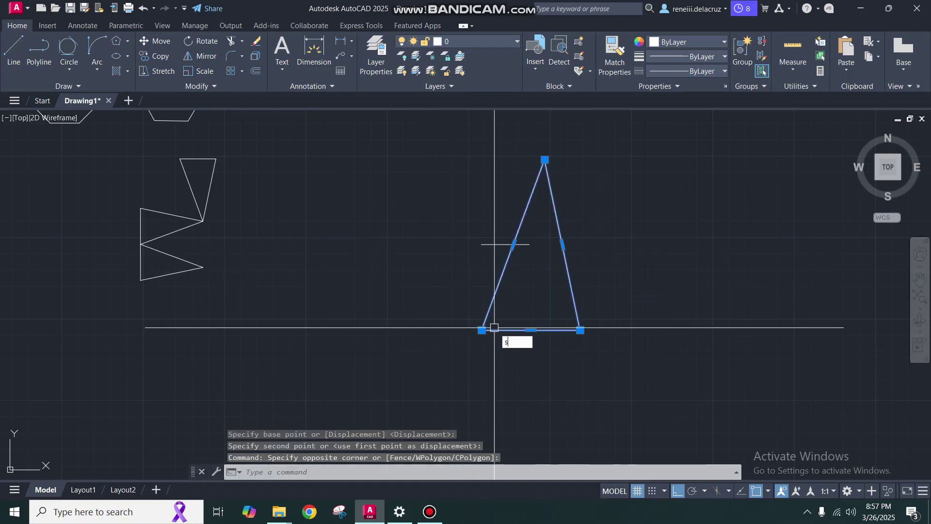
type("c")
key("Return")
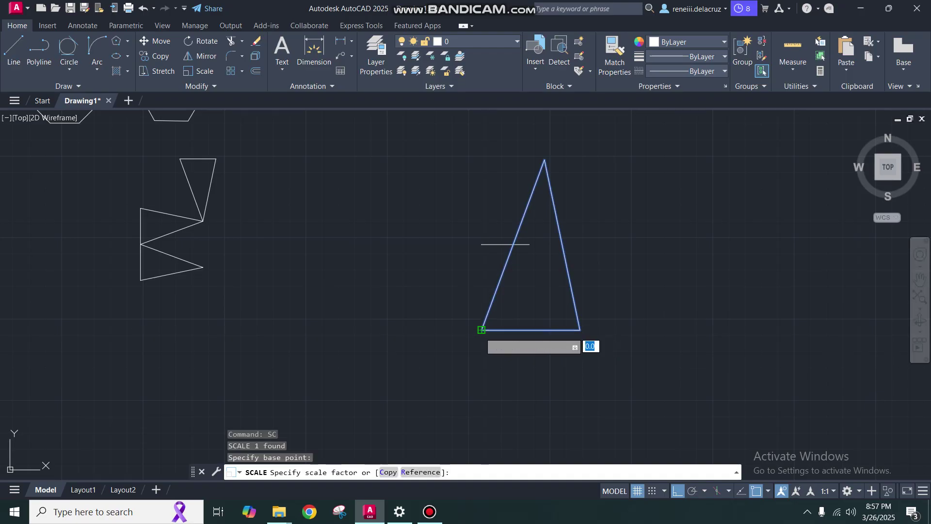
type("r")
key("Return")
left_click(482, 330)
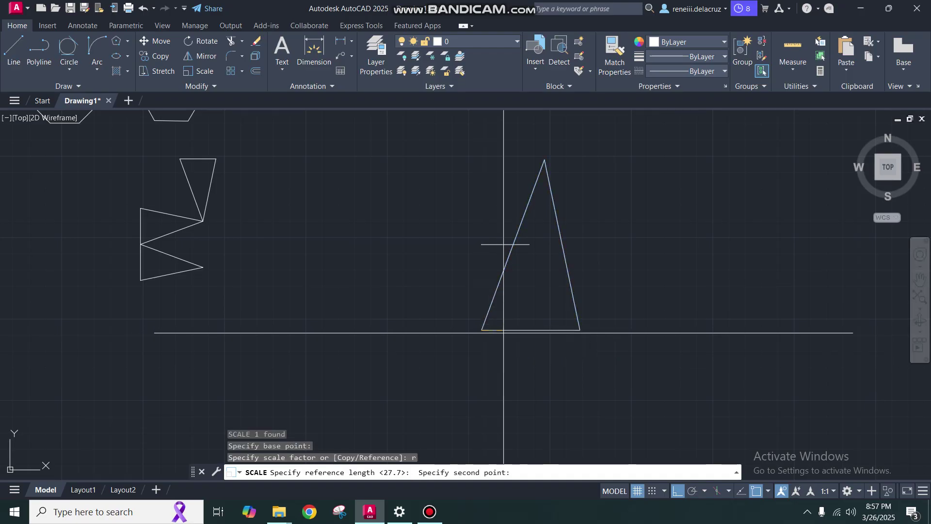
left_click(579, 330)
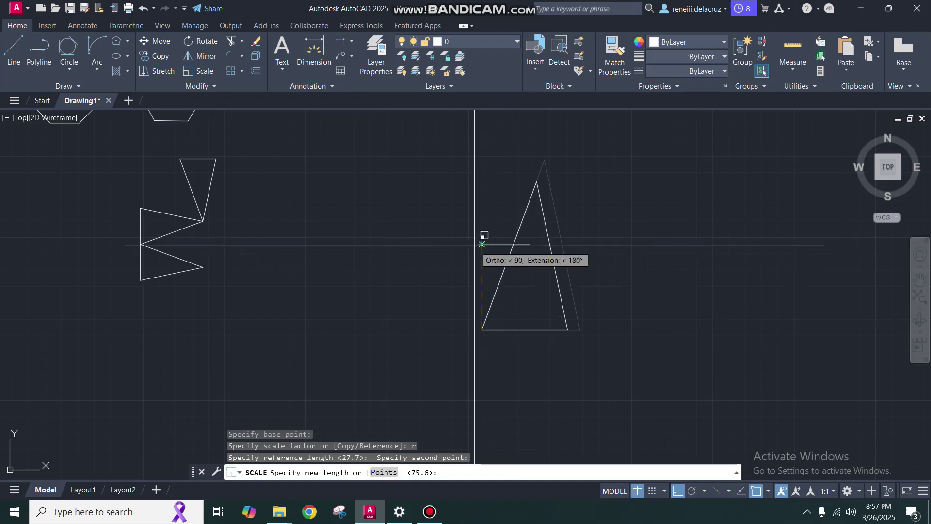
key("Escape")
key("Escape")
Move the large triangle up so its lower-left corner meets the short horizontal line's left endpoint.
left_click(622, 375)
left_click(453, 293)
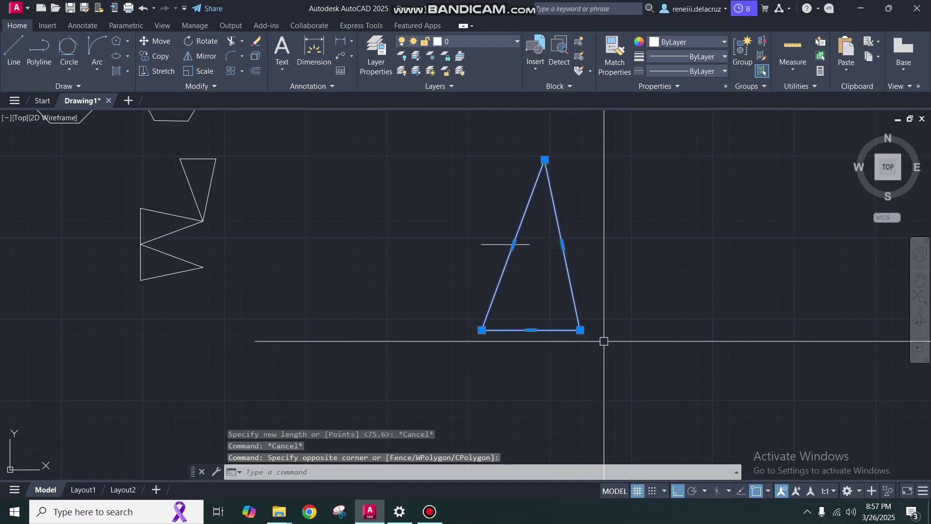
type("m")
key("Return")
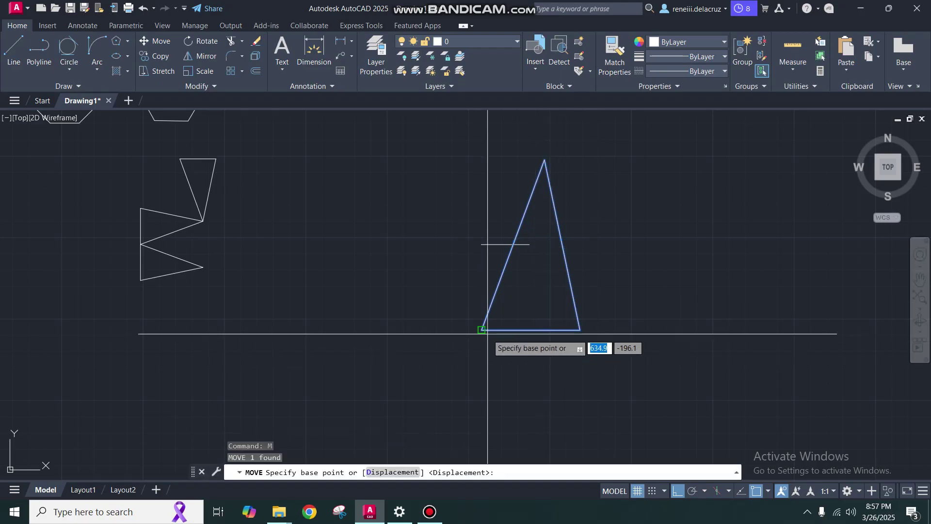
left_click(481, 330)
left_click(481, 245)
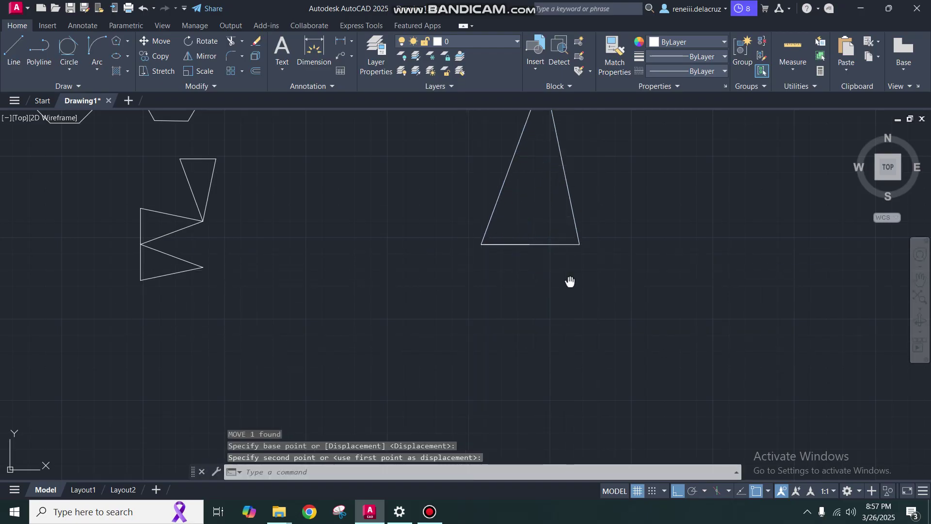
Scale the large triangle by reference from its lower-left corner so its base matches the short horizontal line's length.
middle_click_drag(570, 281, 499, 394)
scroll(493, 311, "up", 2)
left_click(548, 284)
left_click(366, 247)
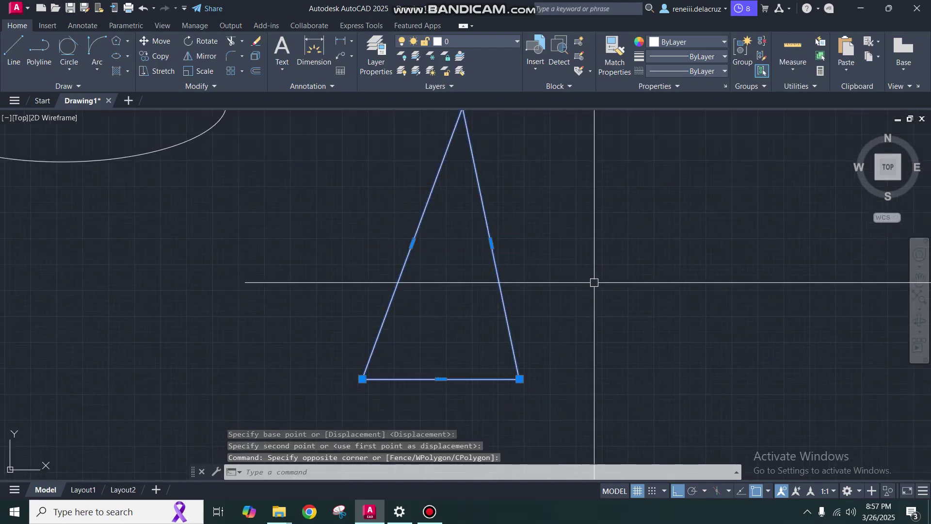
type("sc")
key("Return")
left_click(360, 378)
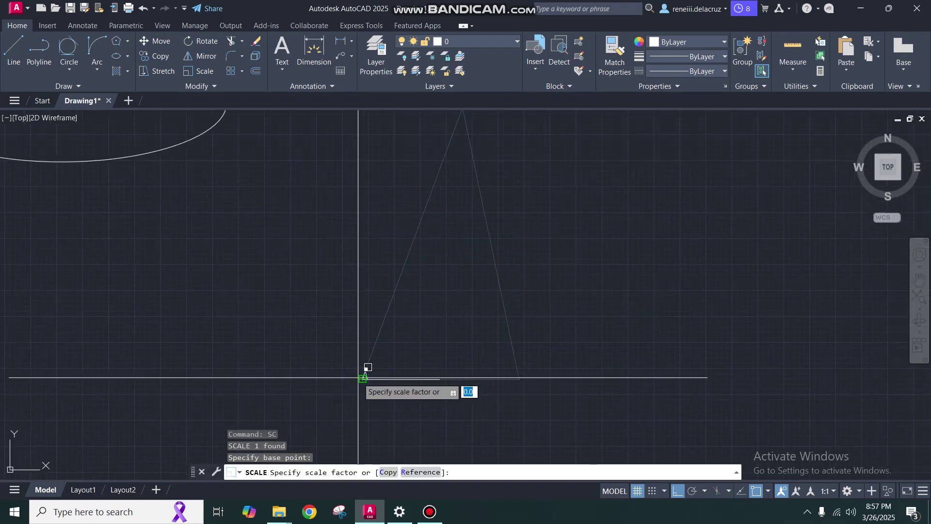
type("r")
key("Return")
left_click(363, 377)
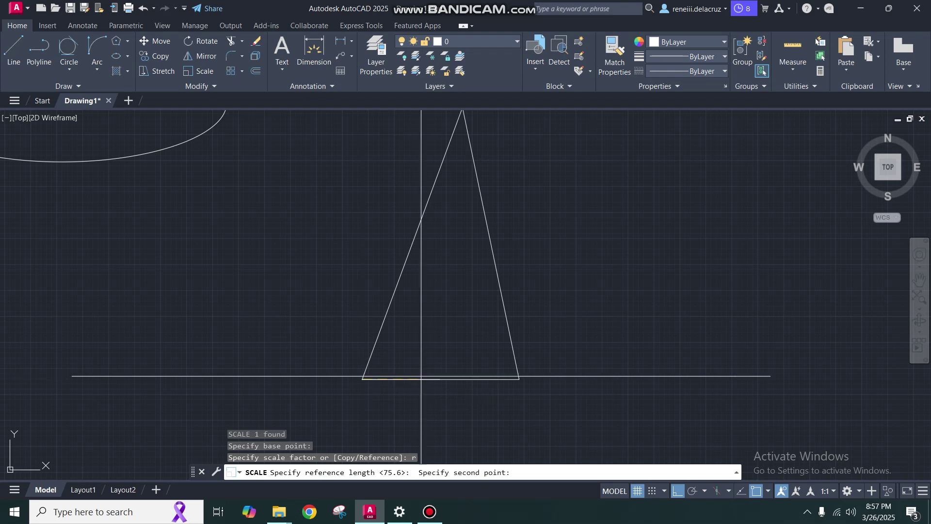
left_click(519, 378)
left_click(444, 377)
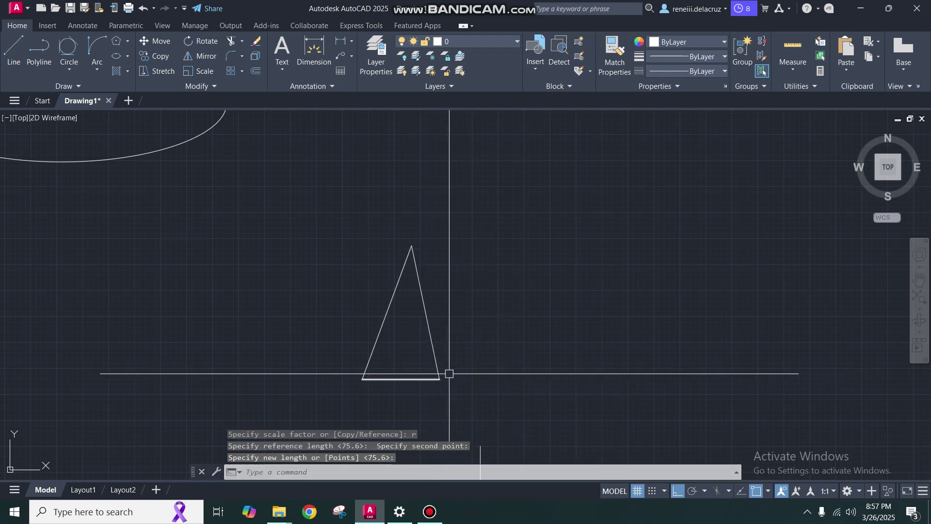
Draw two long horizontal lines, one just below the other, crossing the resized triangle and extending past both its sides.
scroll(493, 310, "down", 2)
middle_click_drag(502, 341, 502, 292)
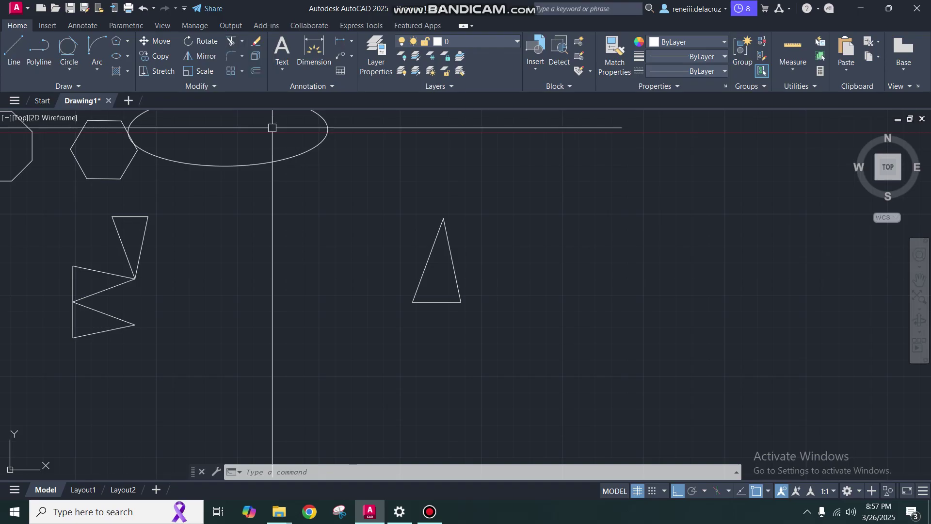
middle_click_drag(324, 257, 380, 250)
type("l")
key("Return")
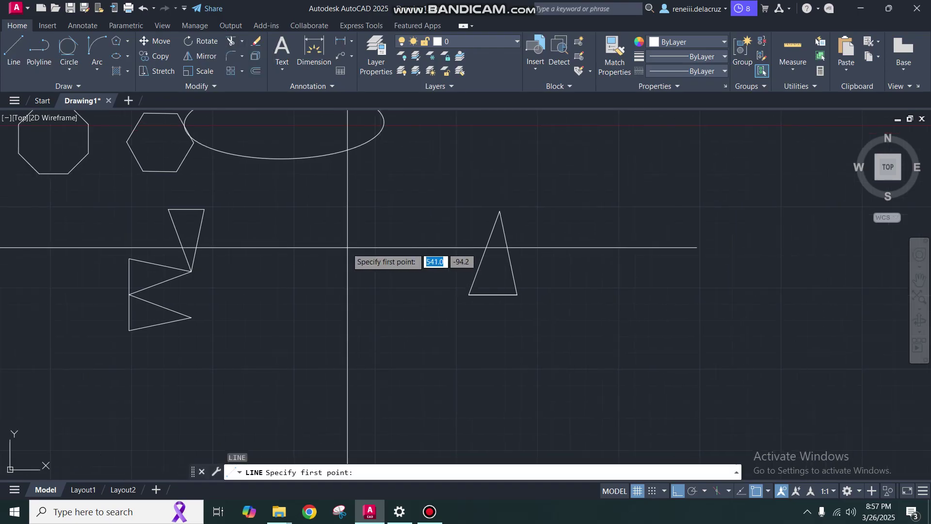
left_click(344, 248)
left_click(584, 247)
key("Return")
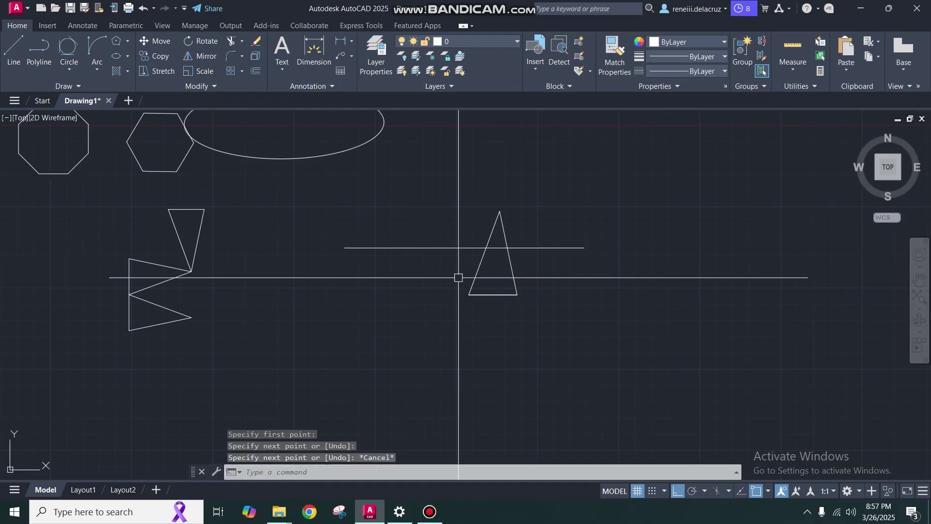
key("Return")
left_click(342, 254)
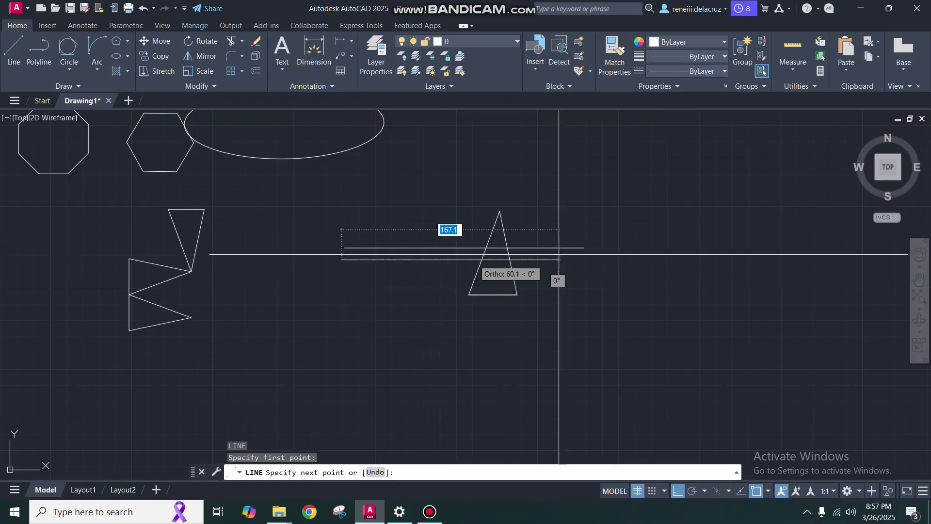
left_click(590, 260)
key("Escape")
key("Escape")
Copy the pair of horizontal lines straight down twice, keeping the copies within the triangle's height.
left_click(436, 279)
left_click(405, 227)
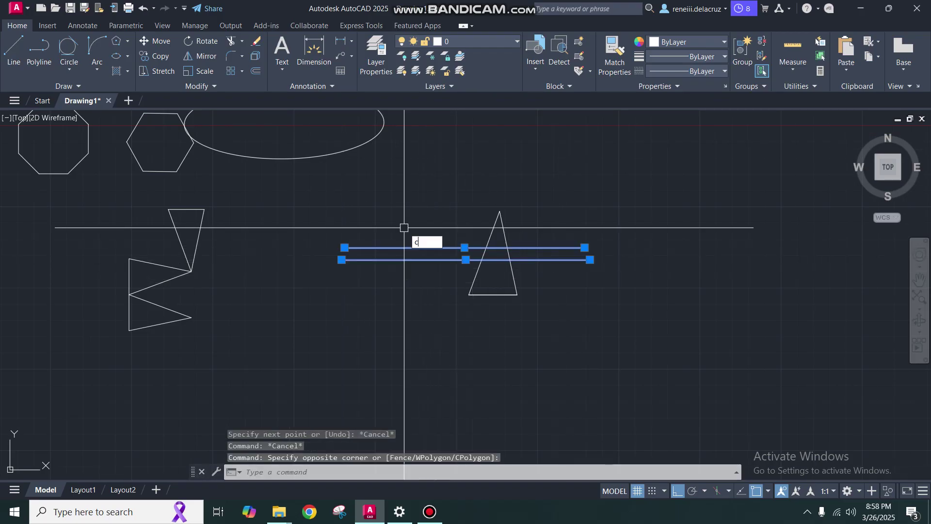
type("co")
key("Return")
left_click(649, 255)
left_click(645, 271)
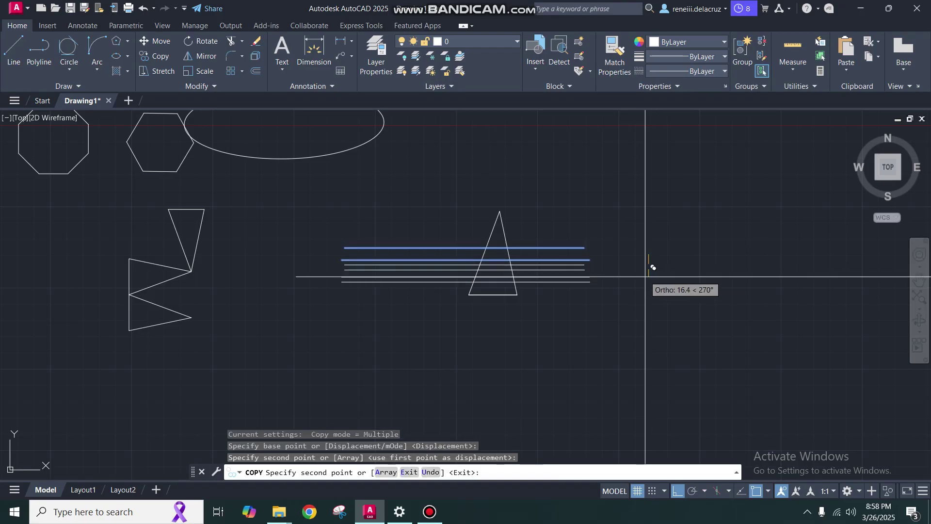
left_click(649, 286)
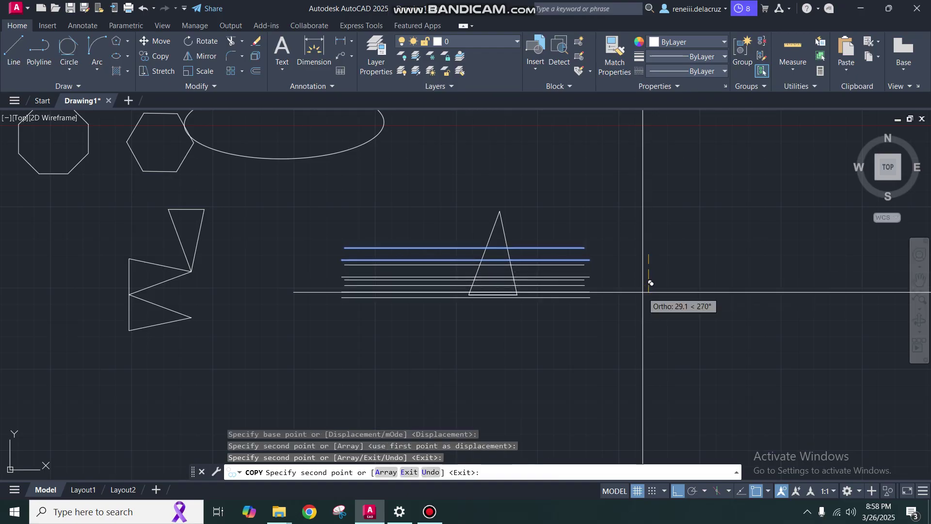
key("Escape")
Trim all horizontal line portions outside the triangle's left side with a fence across them.
scroll(514, 279, "up", 2)
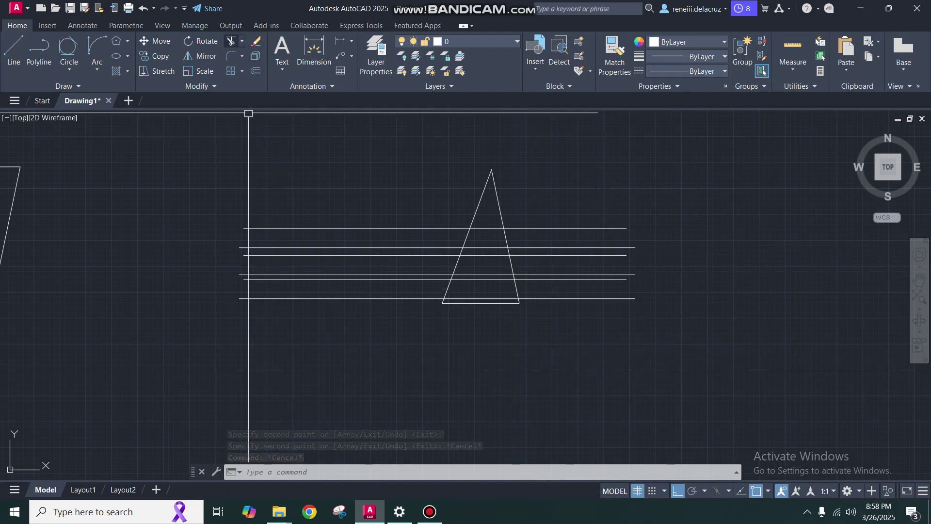
left_click(232, 41)
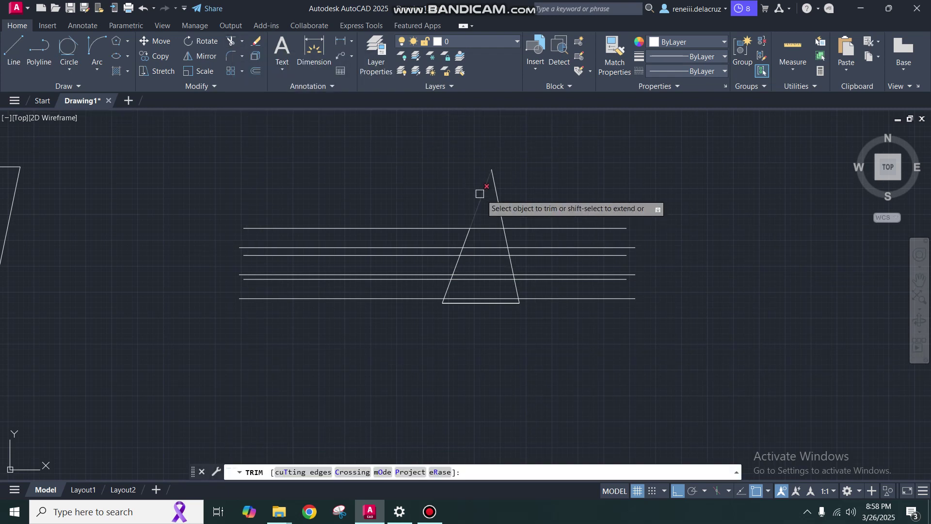
left_click(427, 181)
left_click(364, 322)
key("Return")
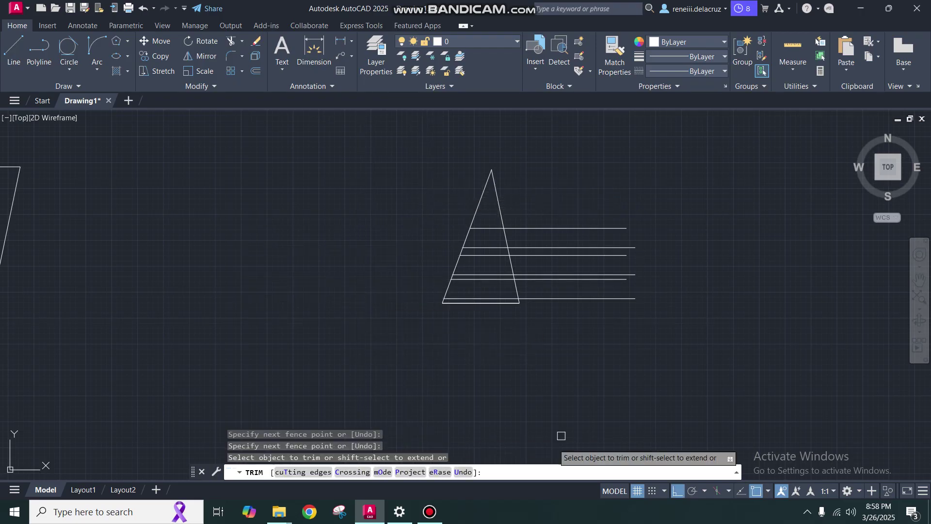
Trim all horizontal line portions outside the triangle's right side with a fence, leaving only the segments inside.
left_click(617, 322)
left_click(560, 198)
key("Return")
scroll(518, 239, "up", 4)
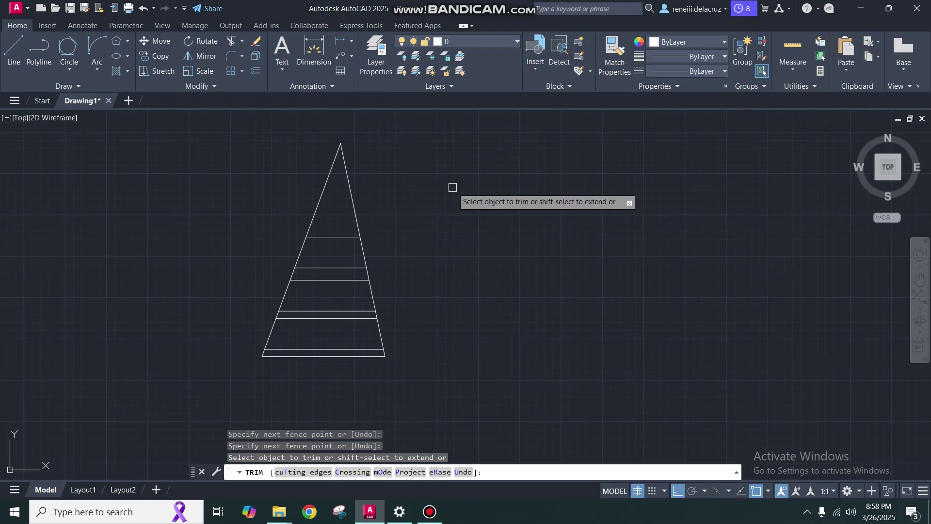
key("Escape")
key("Escape")
type("l")
key("Return")
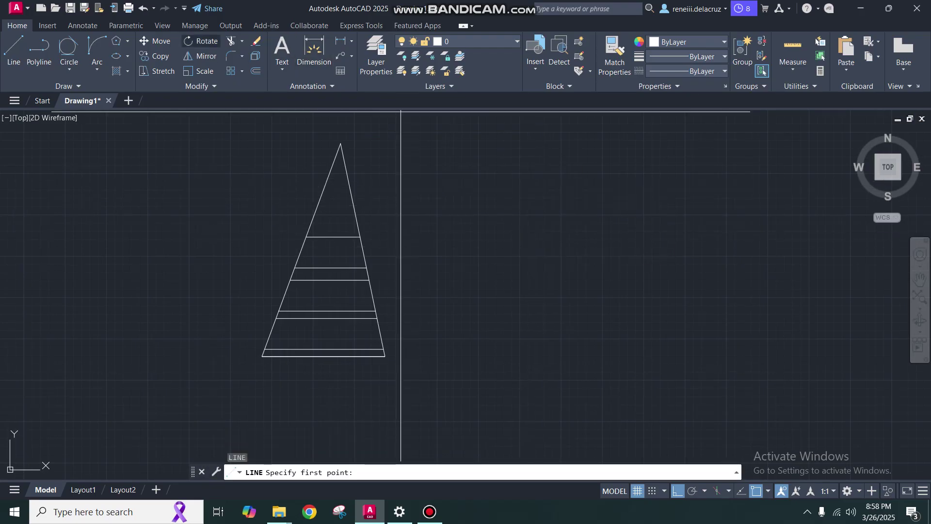
key("Escape")
Draw a circle in the empty area to the right of the striped triangle, sizing it freehand.
type("c")
key("Return")
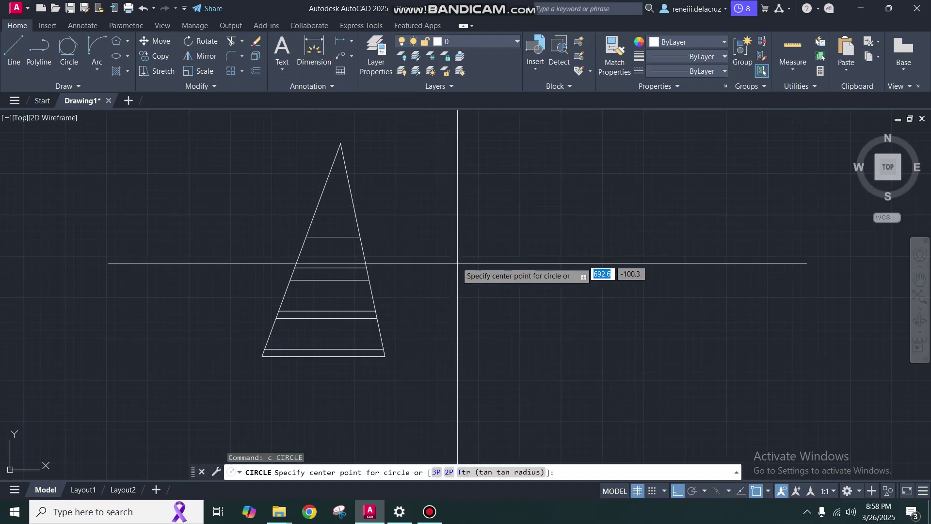
left_click(536, 284)
left_click(596, 339)
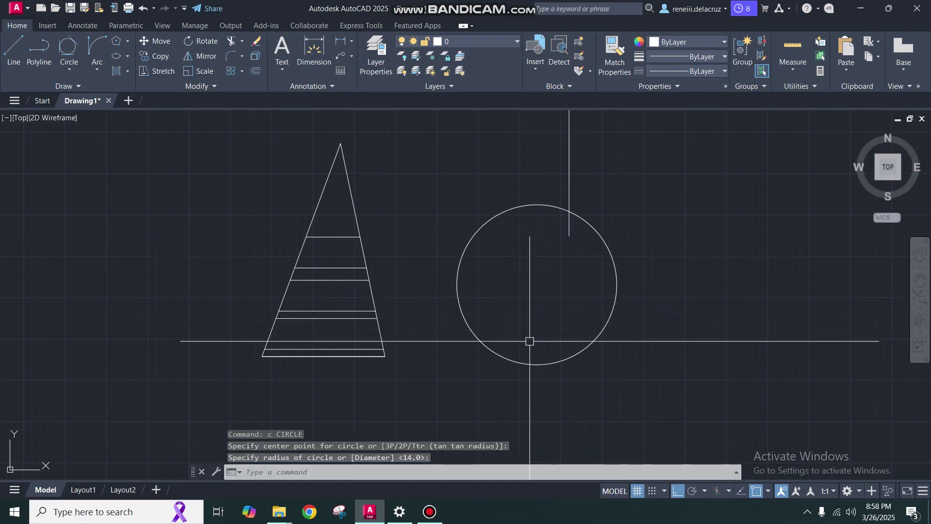
key("Escape")
key("Escape")
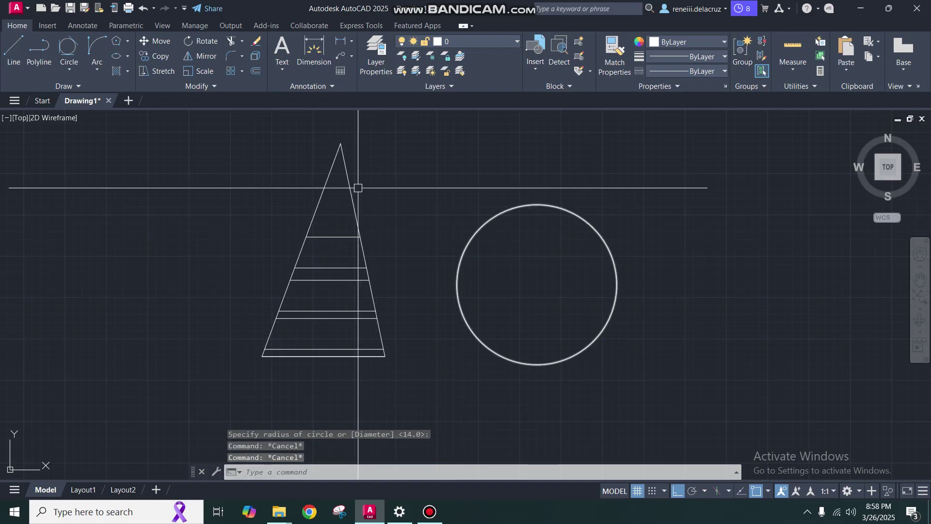
Bring up the choice between the Trim and Extend commands.
left_click(242, 41)
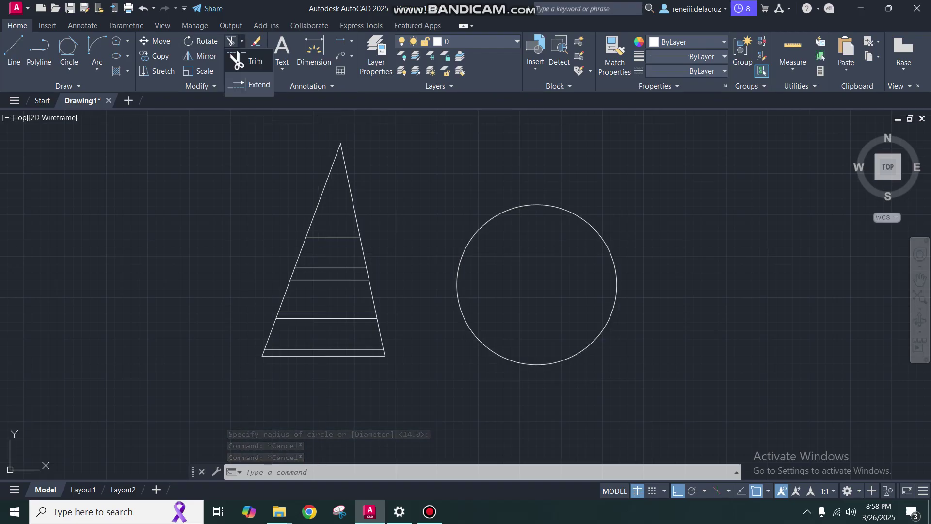